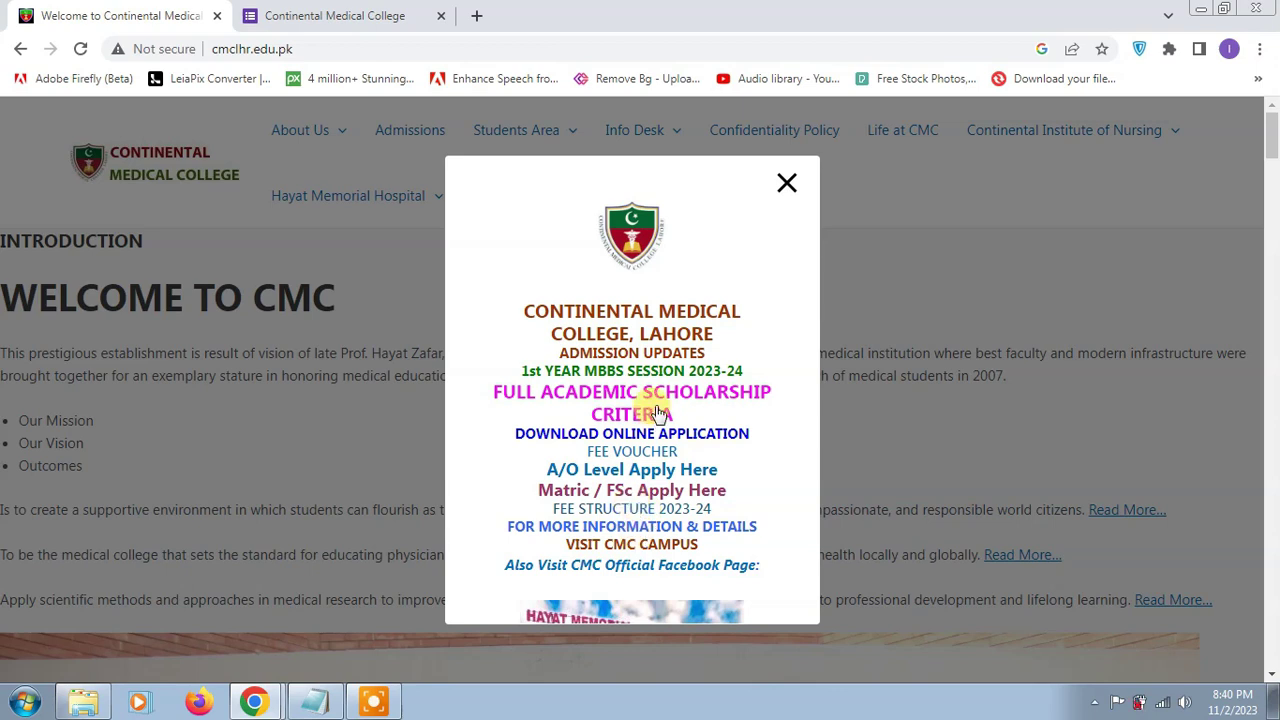
# Step: Dismiss the admission updates popup on the cmclhr.edu.pk homepage
pyautogui.scroll(-2, 660, 506)
pyautogui.scroll(2, 660, 516)
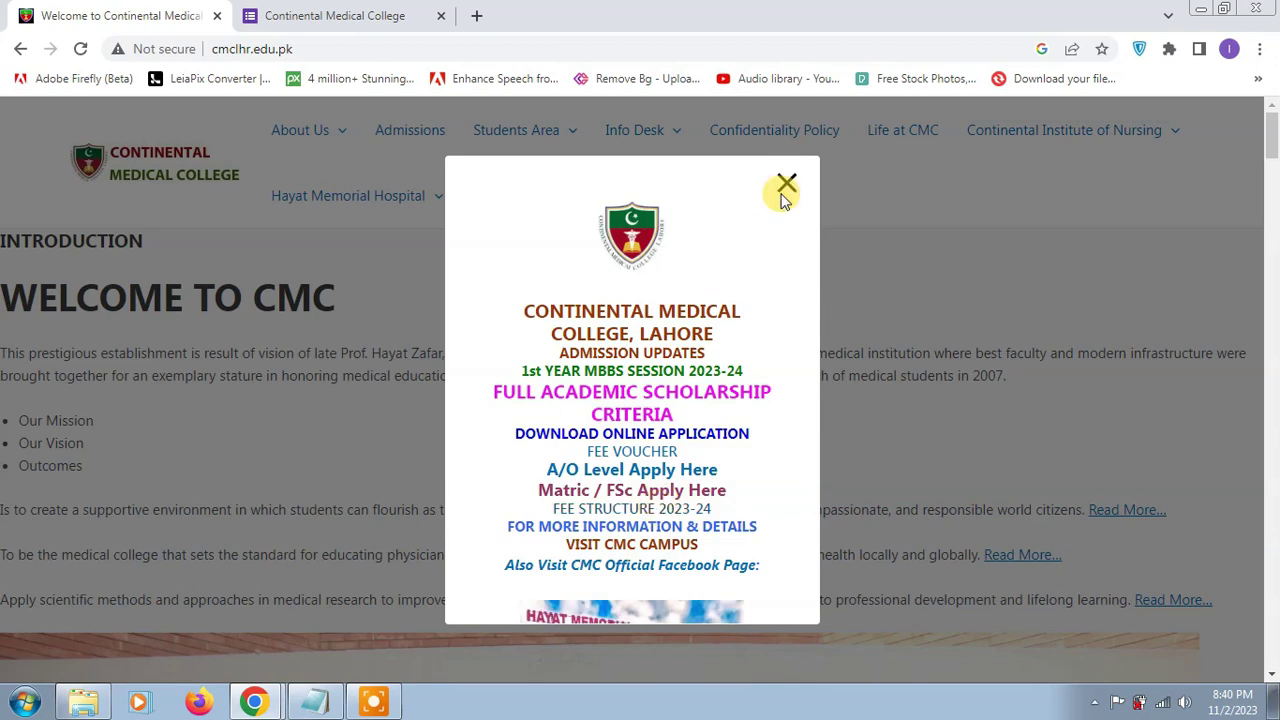
pyautogui.click(786, 184)
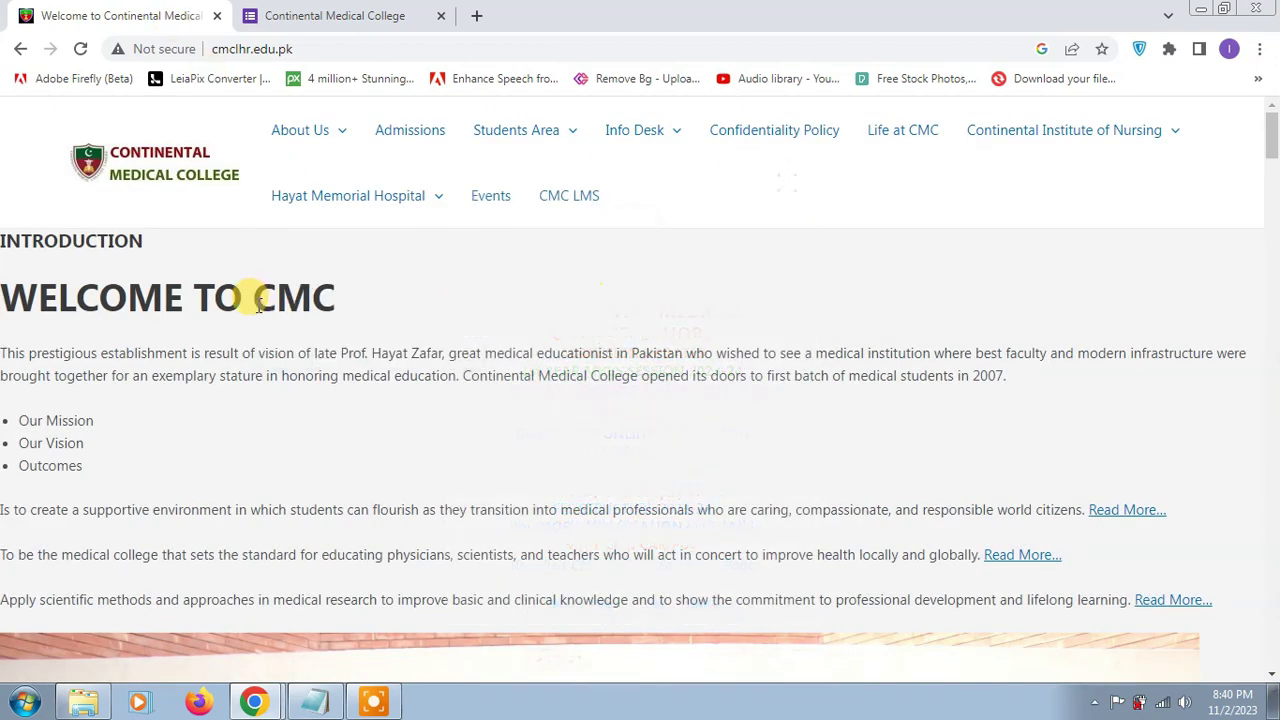
# Step: Scroll through the college homepage, then close its tab to reveal the admission form
pyautogui.scroll(-10, 486, 363)
pyautogui.scroll(-7, 540, 374)
pyautogui.scroll(-10, 552, 375)
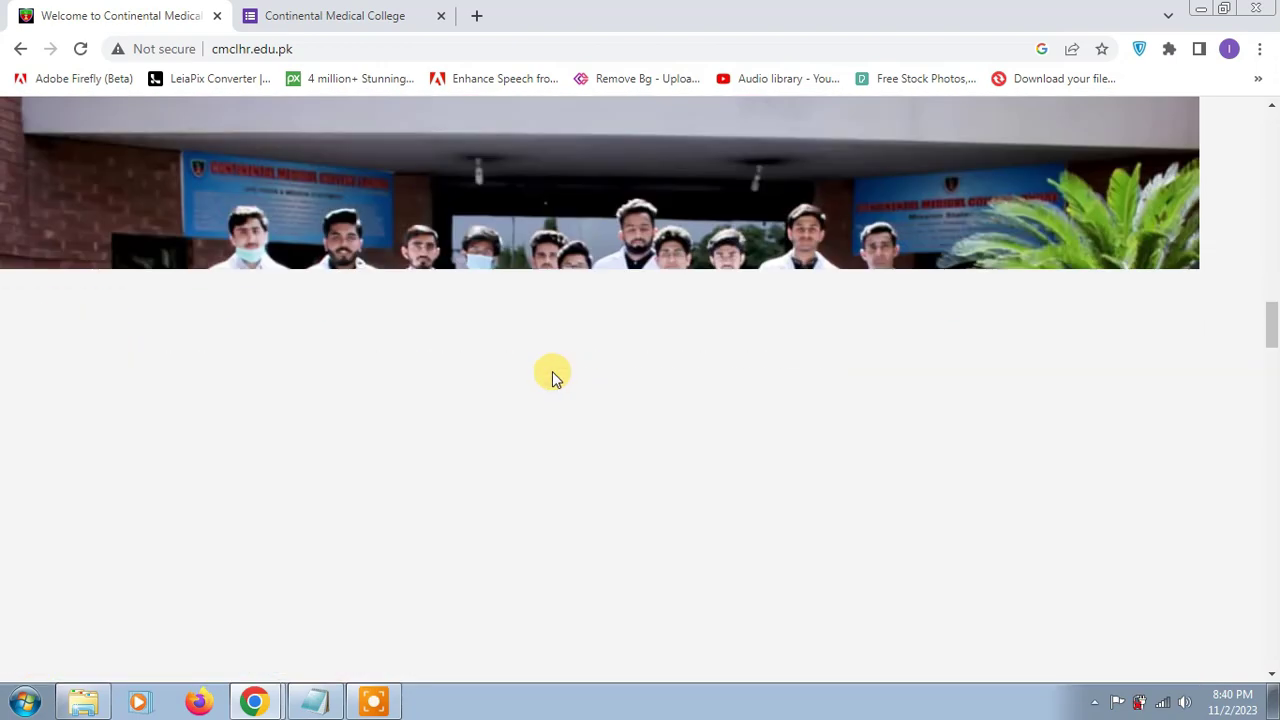
pyautogui.scroll(-15, 550, 378)
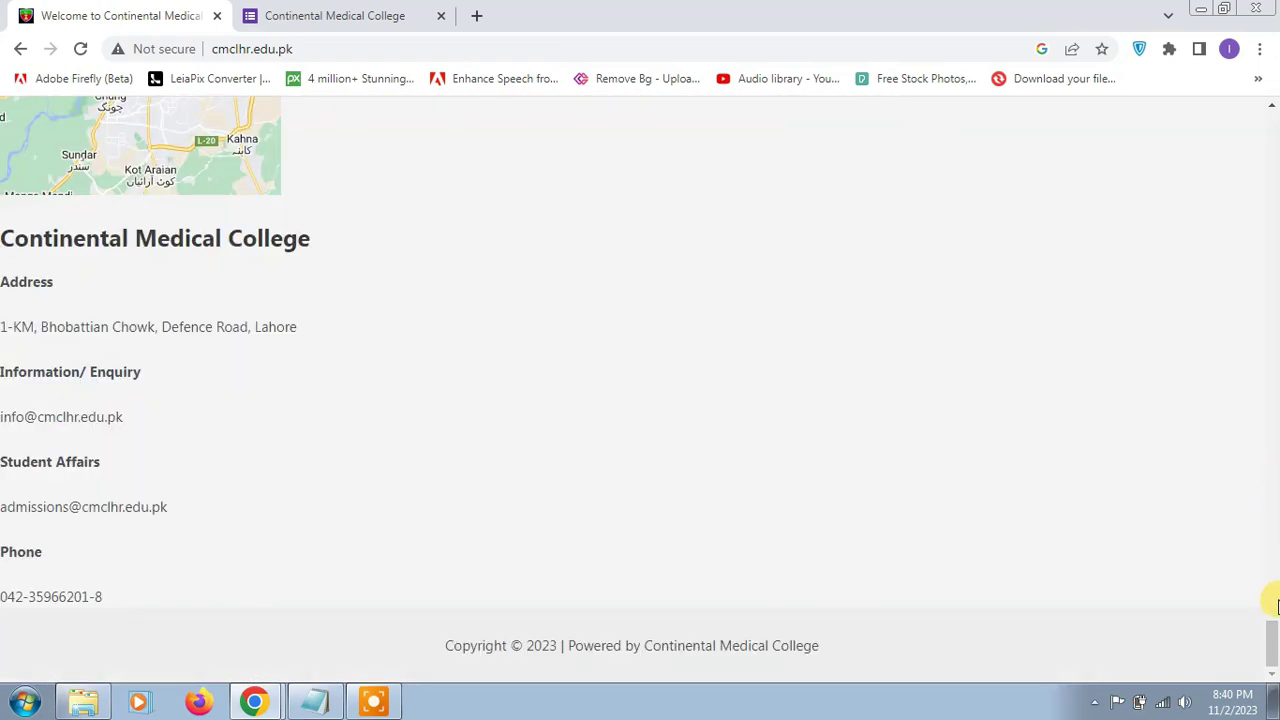
pyautogui.moveTo(1272, 643); pyautogui.dragTo(1275, 65)
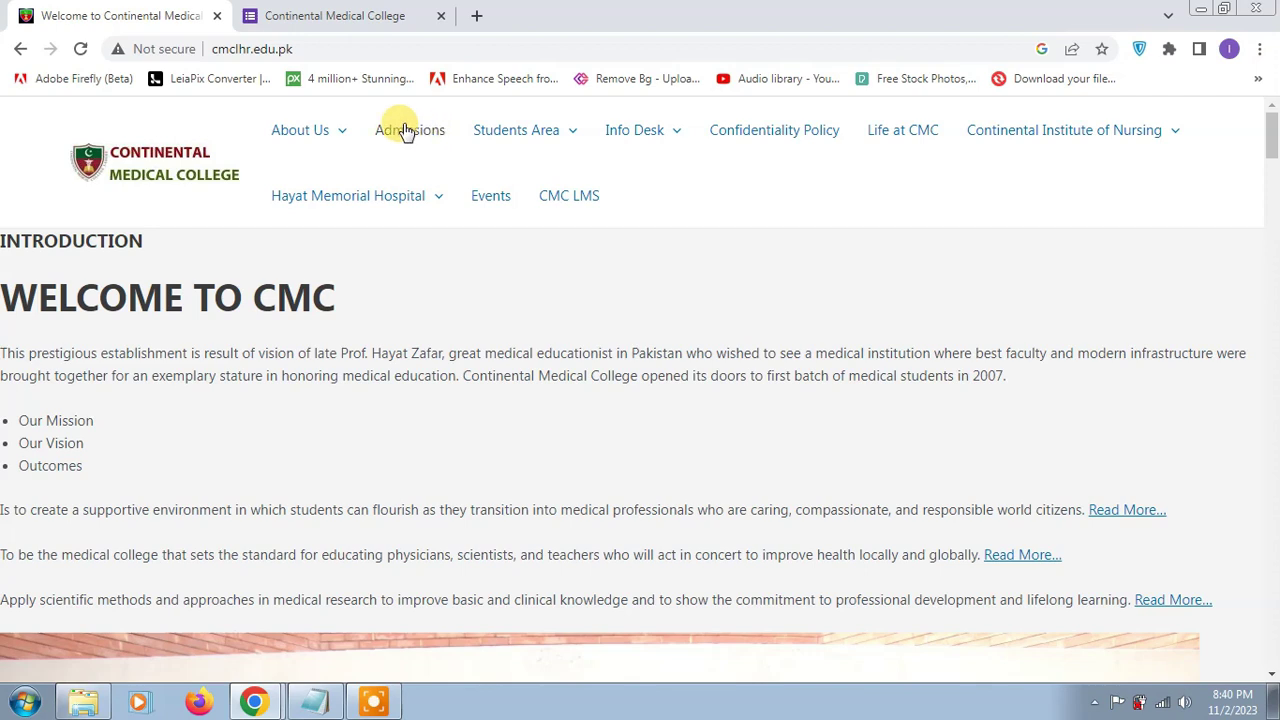
pyautogui.click(217, 15)
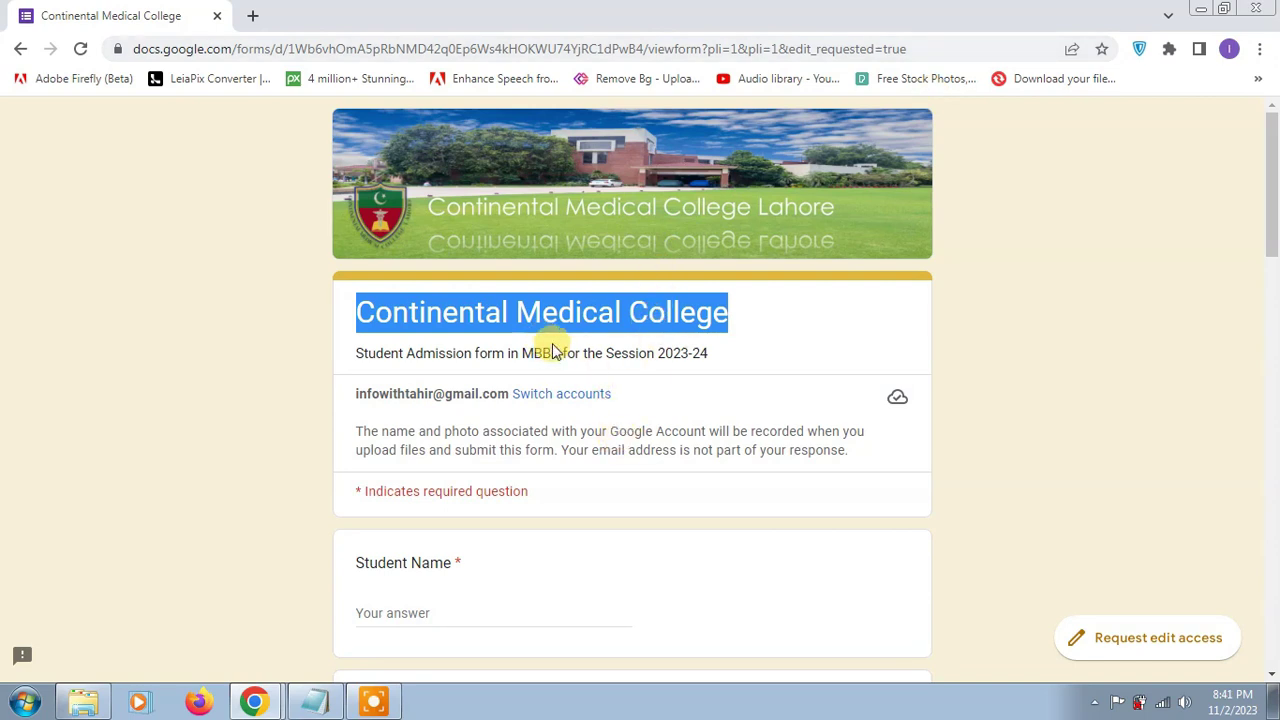
# Step: Enter the student's and father's names and set nationality to Pakistani
pyautogui.scroll(-2, 523, 489)
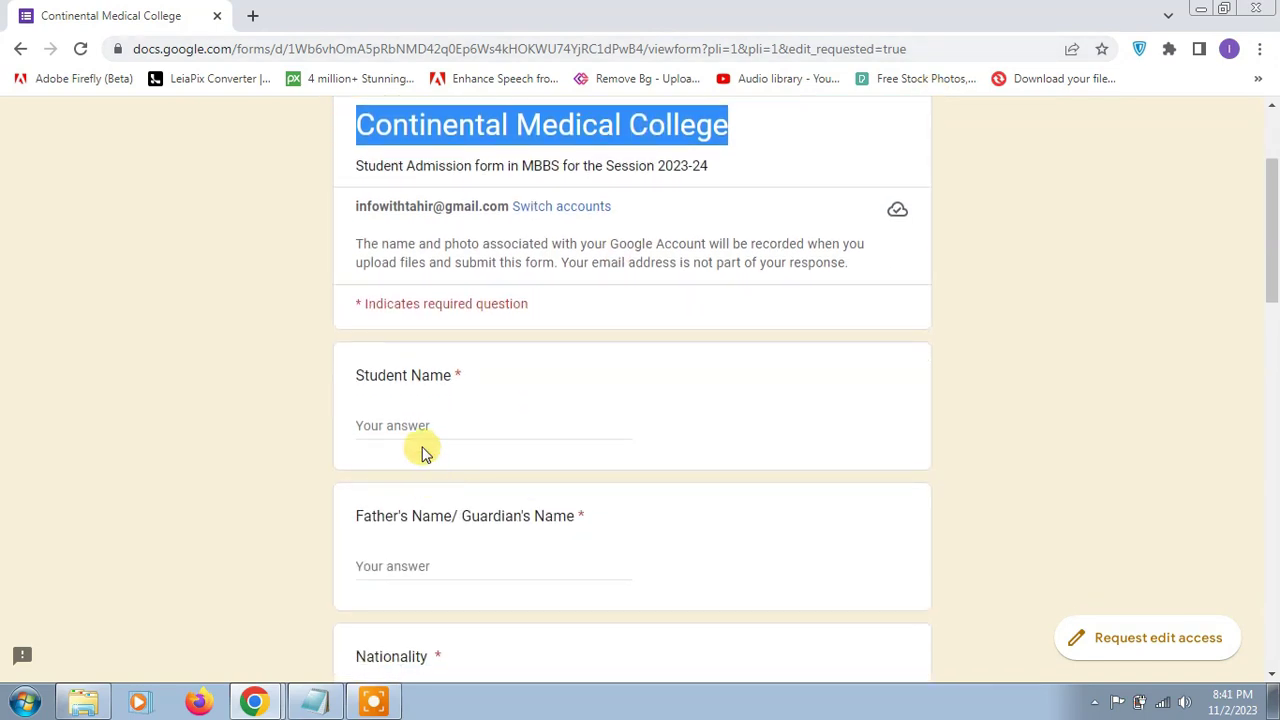
pyautogui.click(422, 428)
pyautogui.write('ACV')
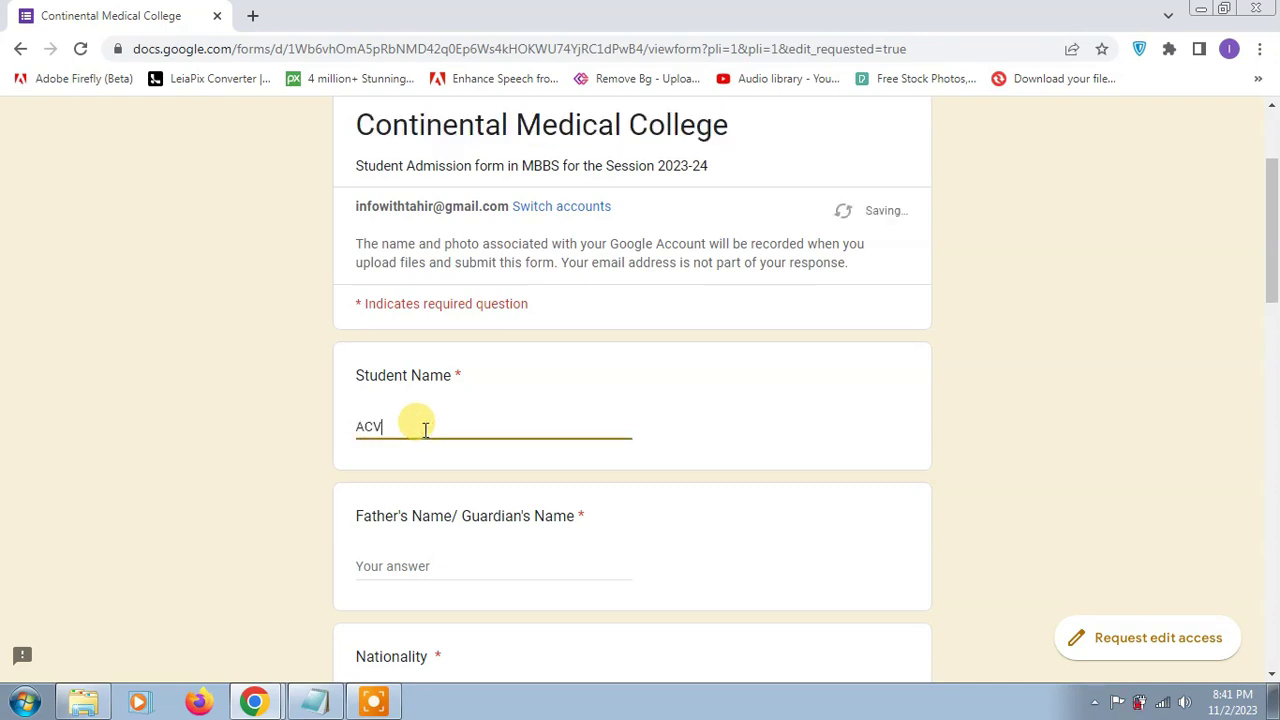
pyautogui.scroll(-1, 430, 452)
pyautogui.click(437, 470)
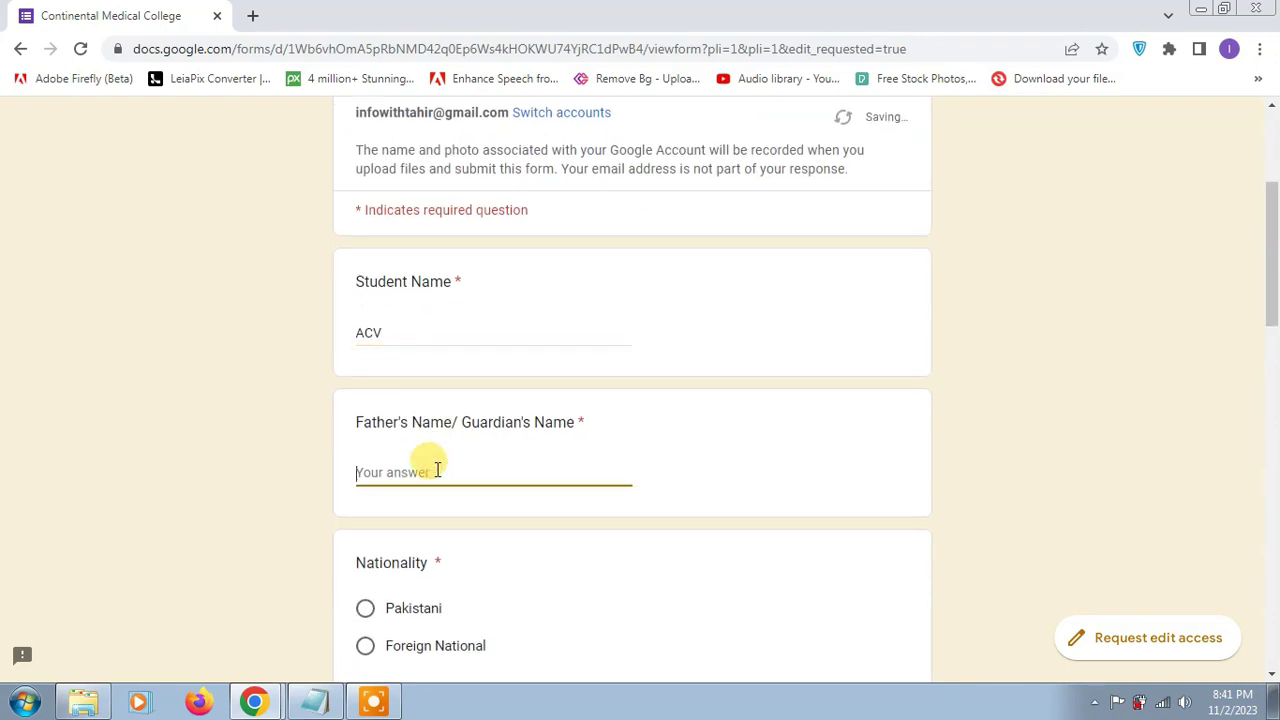
pyautogui.scroll(-2, 428, 465)
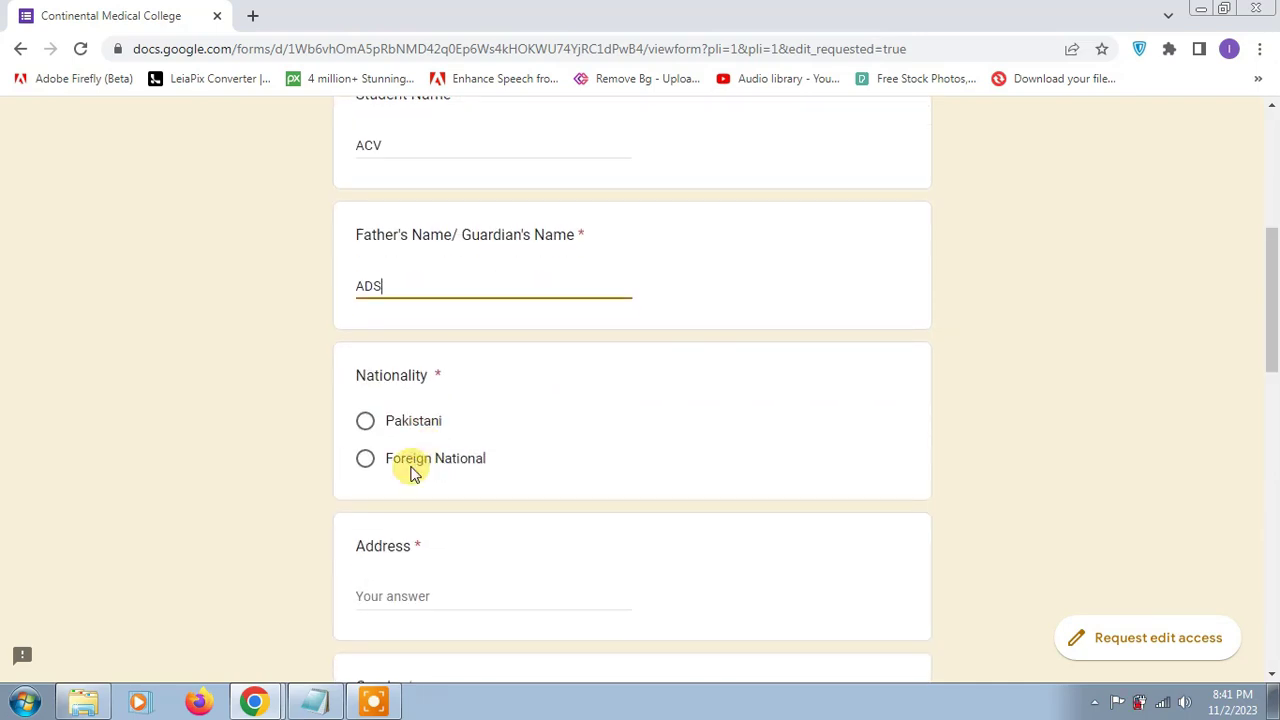
pyautogui.click(400, 428)
# Step: Enter the address, set gender to Male, and bring up the date-of-birth calendar
pyautogui.scroll(-2, 402, 428)
pyautogui.click(412, 418)
pyautogui.scroll(-2, 412, 418)
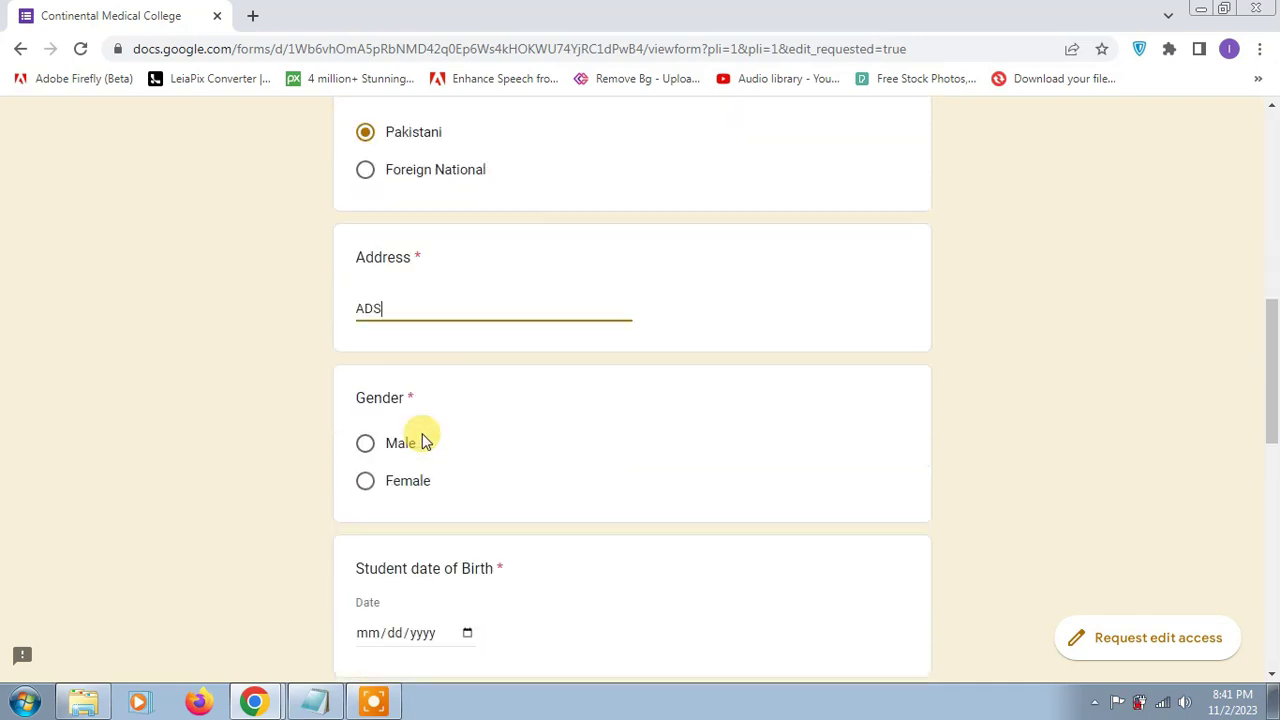
pyautogui.click(365, 357)
pyautogui.click(467, 546)
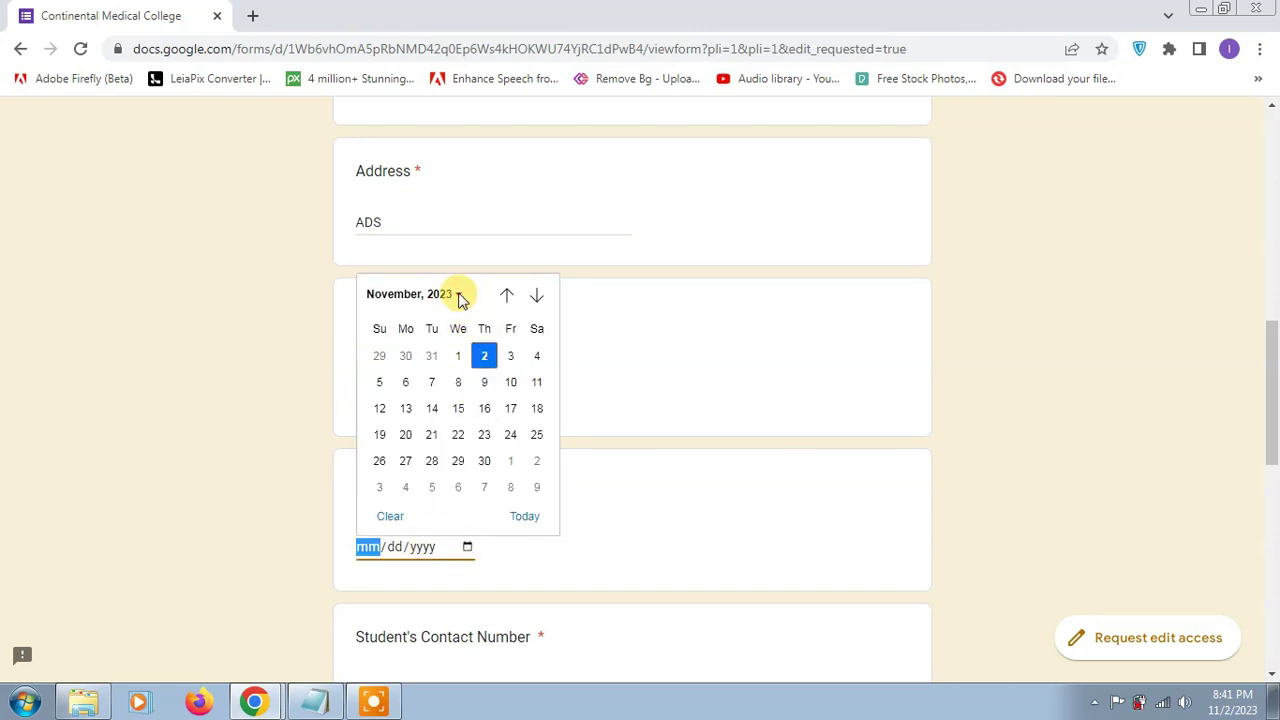
pyautogui.click(457, 294)
pyautogui.scroll(8, 460, 365)
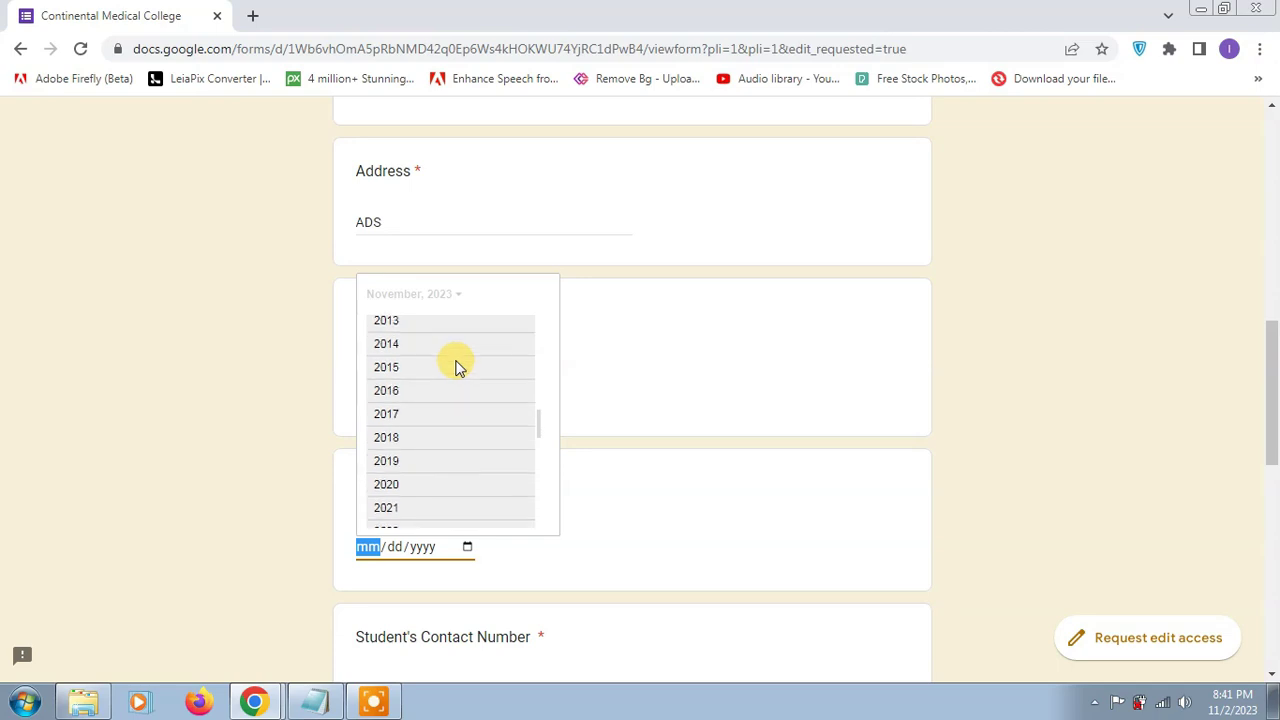
pyautogui.scroll(5, 455, 368)
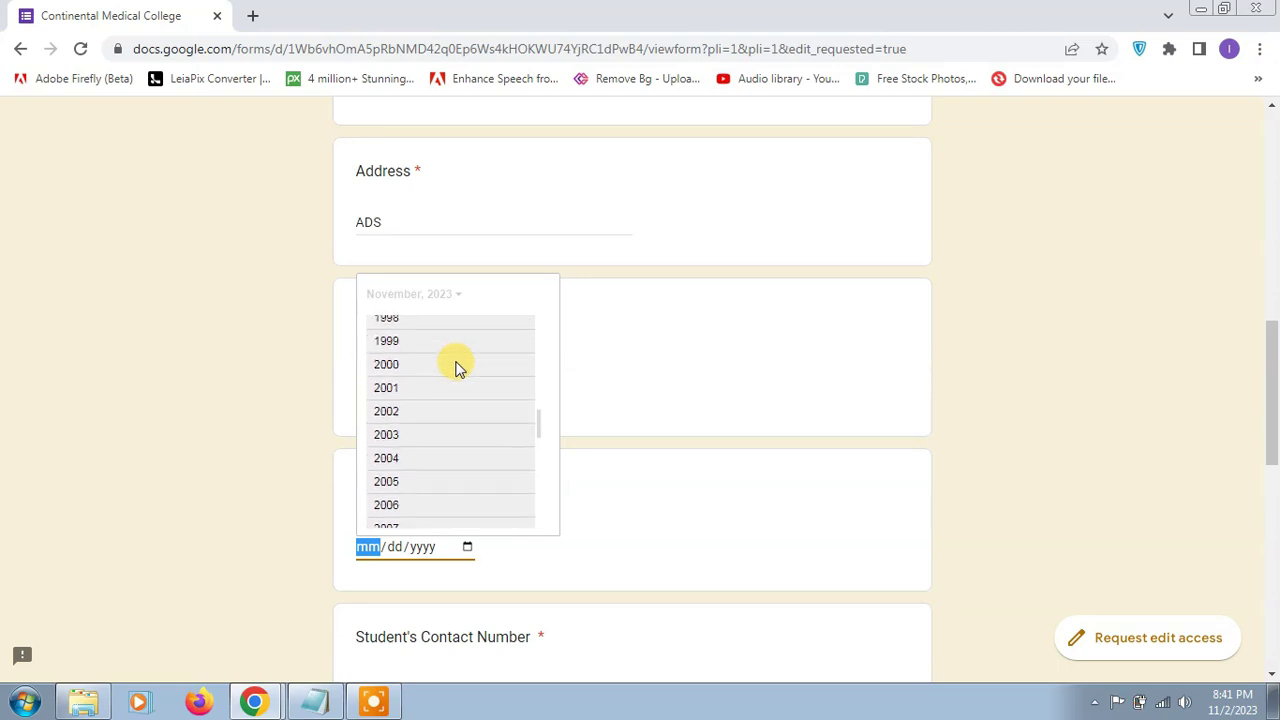
pyautogui.click(427, 410)
pyautogui.click(400, 387)
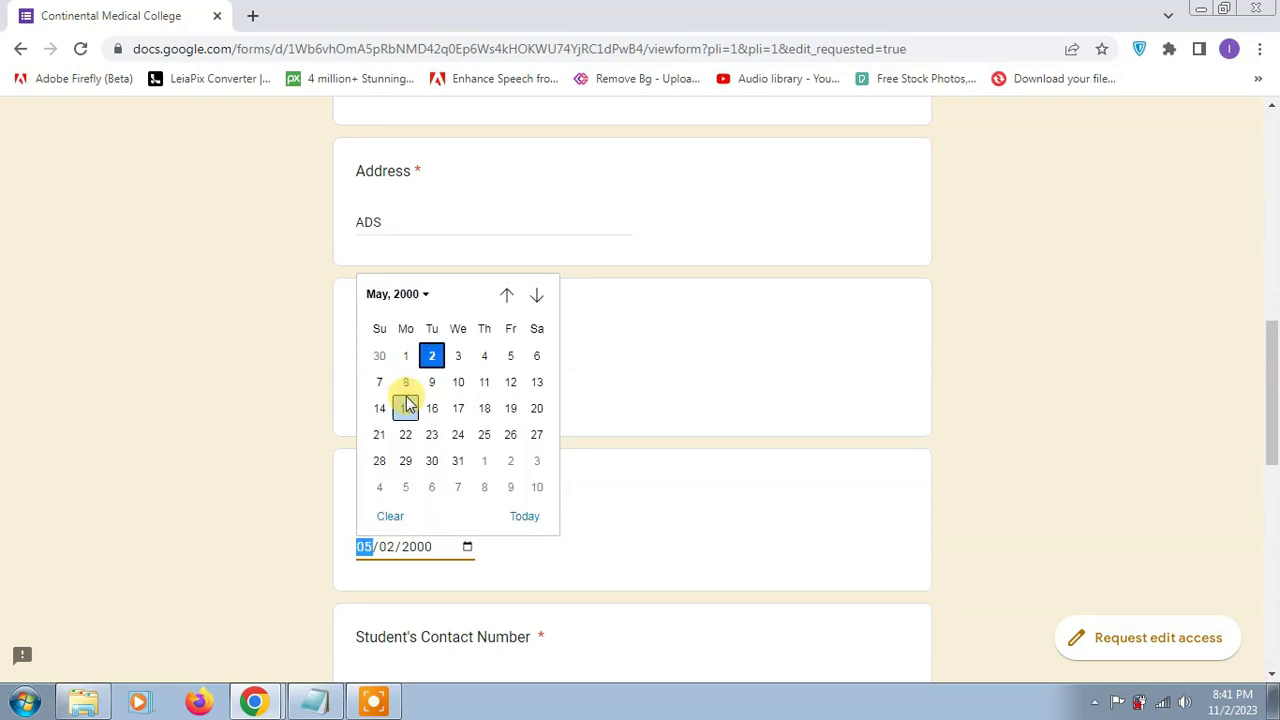
pyautogui.click(406, 406)
pyautogui.scroll(-2, 460, 478)
pyautogui.click(430, 500)
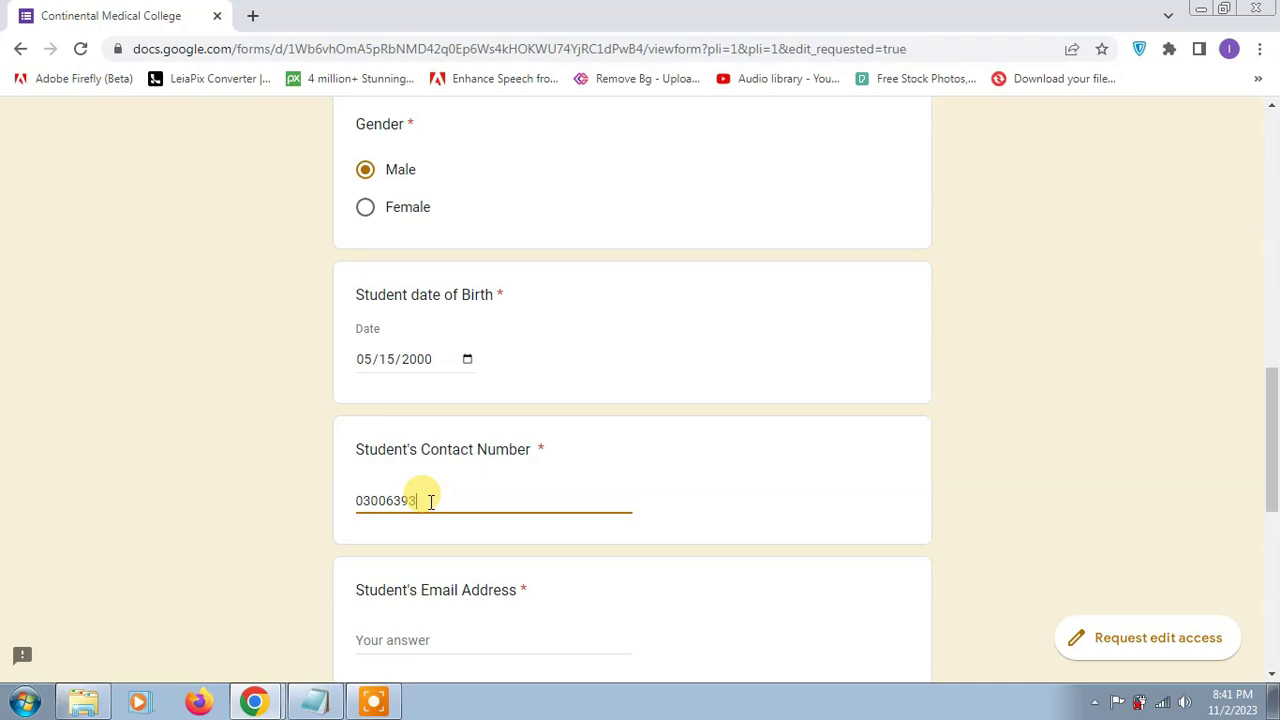
# Step: Copy the signed-in account email and paste it into Student's Email Address
pyautogui.scroll(-2, 430, 503)
pyautogui.click(420, 453)
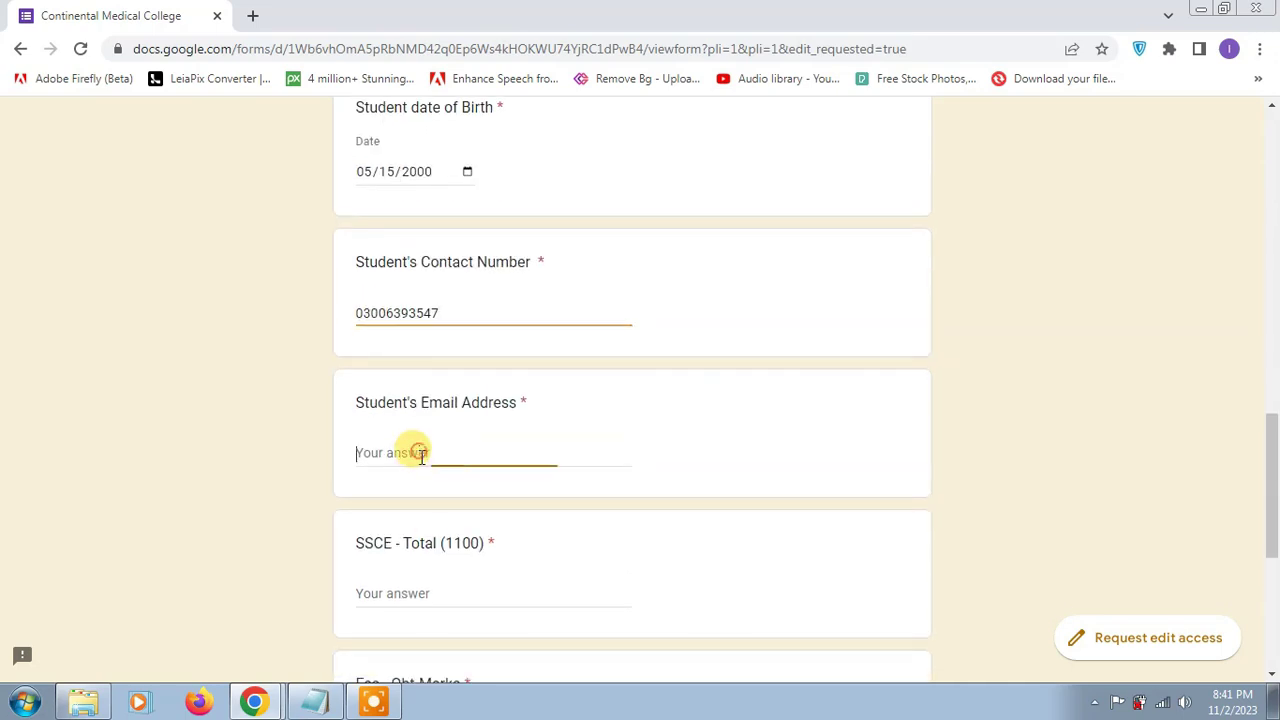
pyautogui.scroll(13, 537, 487)
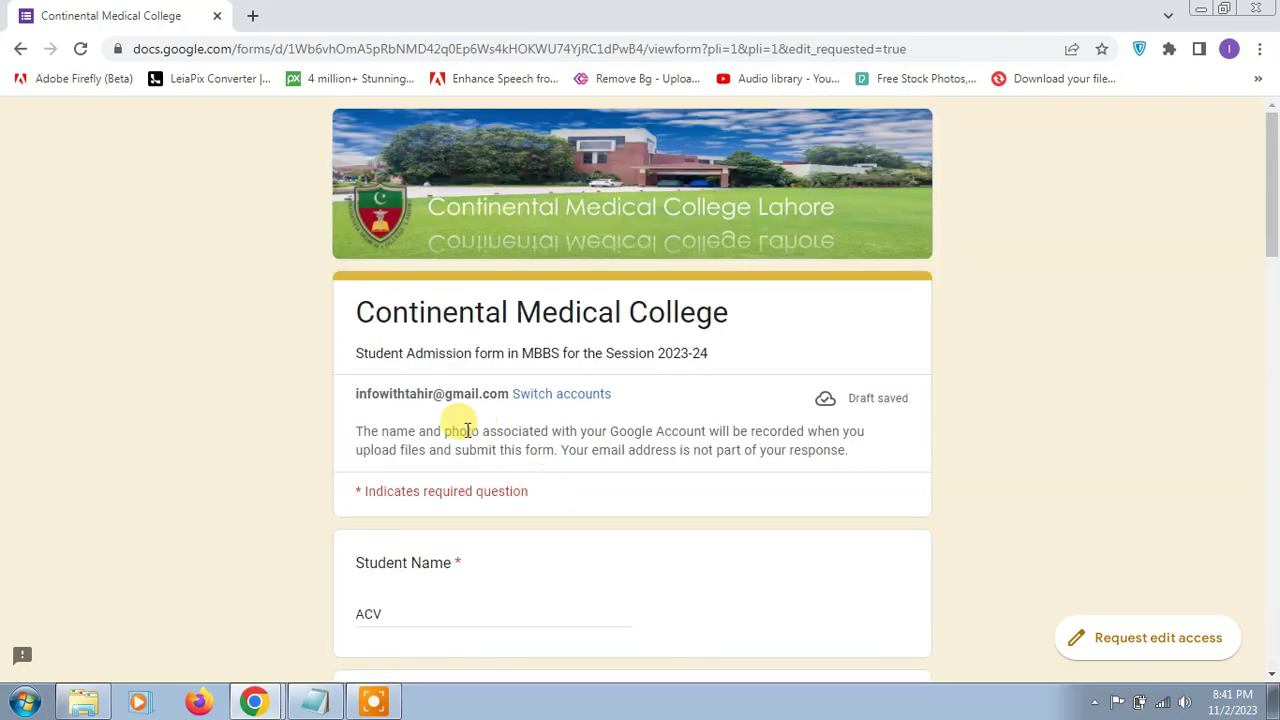
pyautogui.tripleClick(420, 392)
pyautogui.click(363, 391)
pyautogui.moveTo(355, 393); pyautogui.dragTo(505, 393)
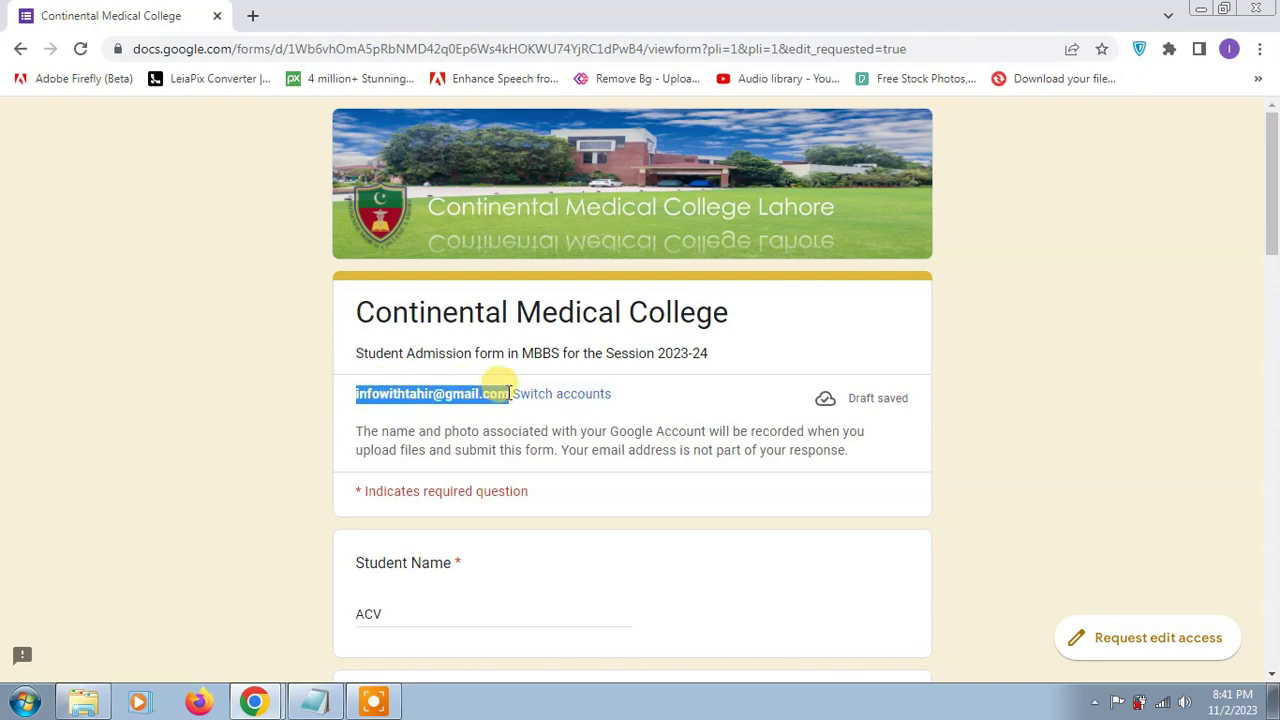
pyautogui.scroll(-8, 571, 480)
pyautogui.click(447, 446)
pyautogui.hotkey('ctrl', 'v')
# Step: Enter SSCE Total 1100, Fsc Obt-Marks 866 and the CNIC number
pyautogui.scroll(-2, 543, 451)
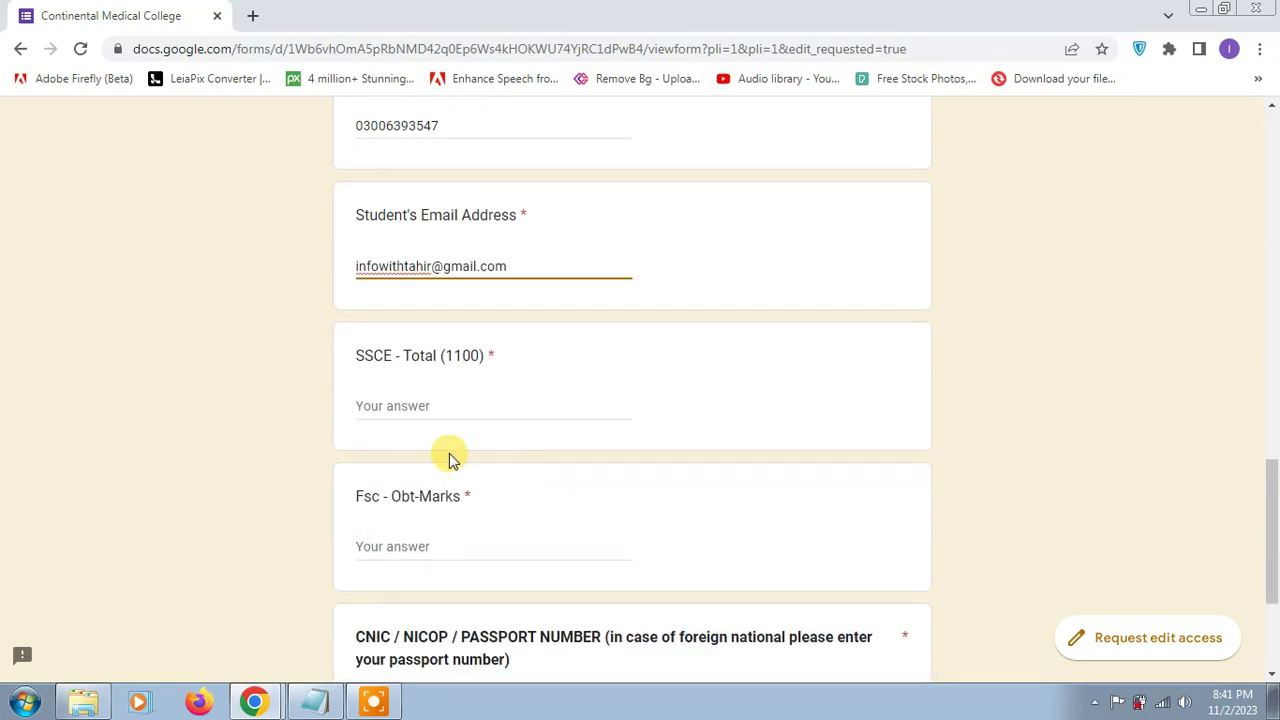
pyautogui.click(435, 408)
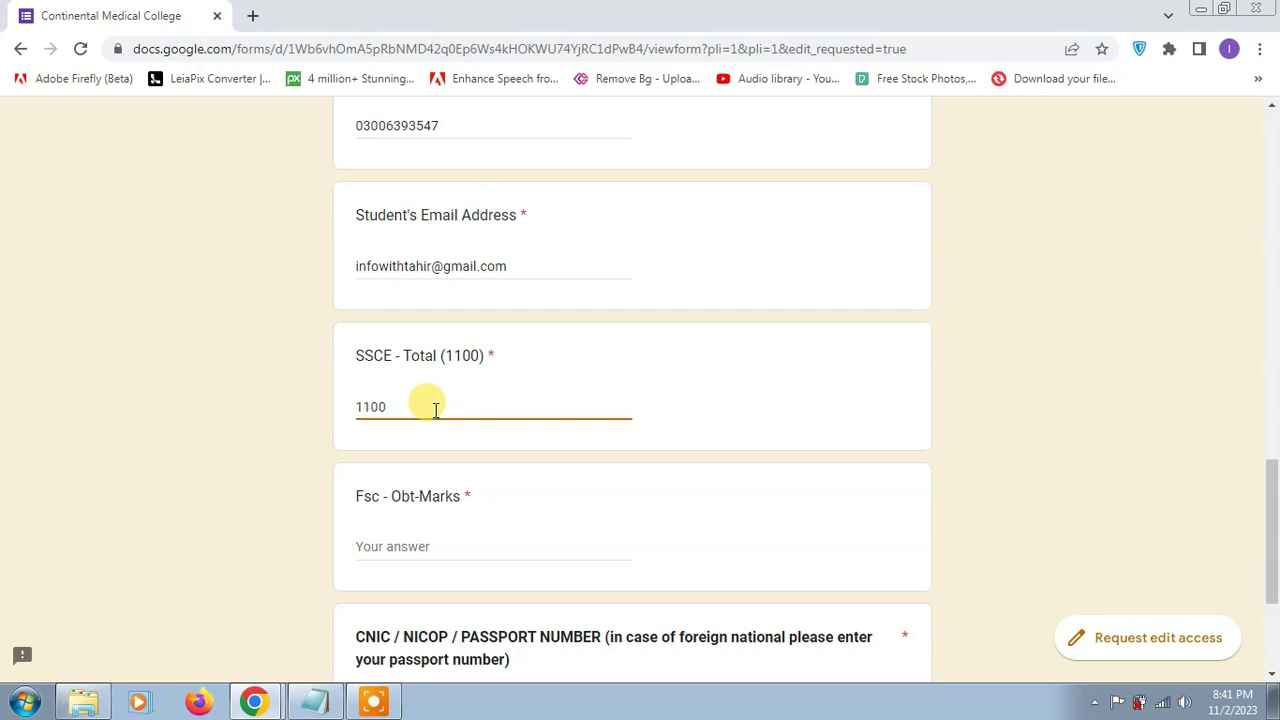
pyautogui.click(455, 547)
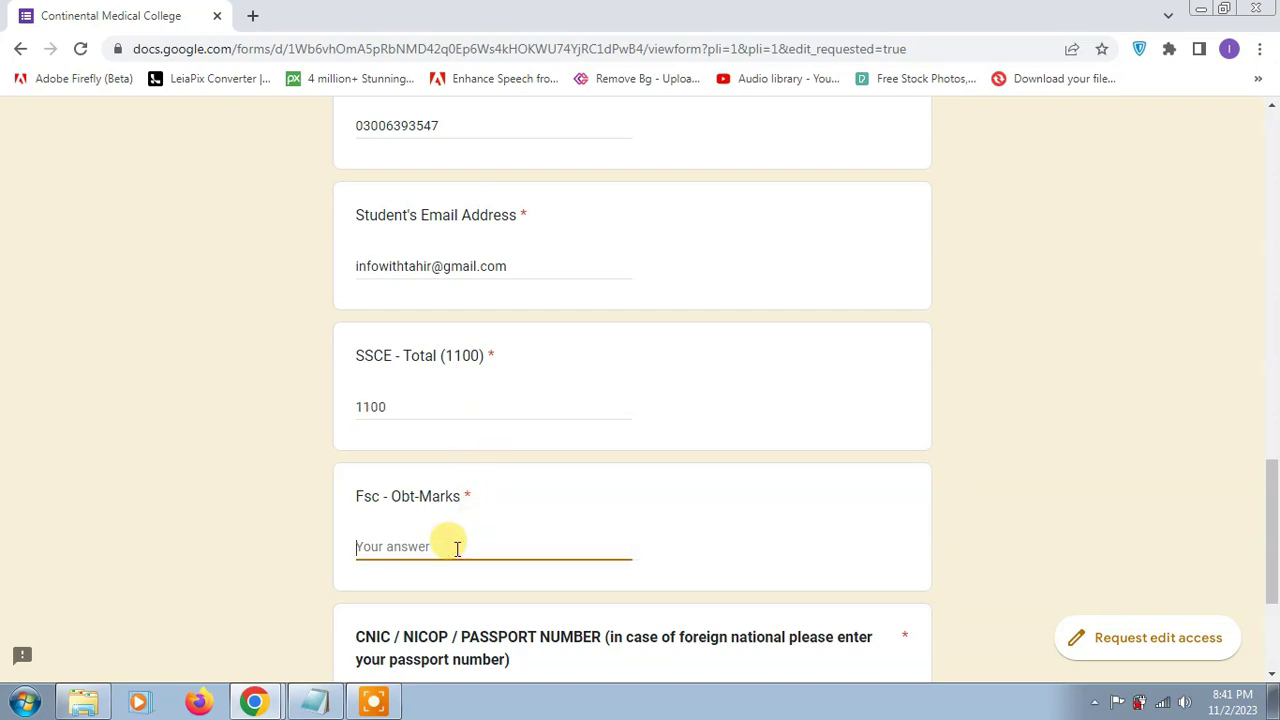
pyautogui.scroll(-3, 456, 548)
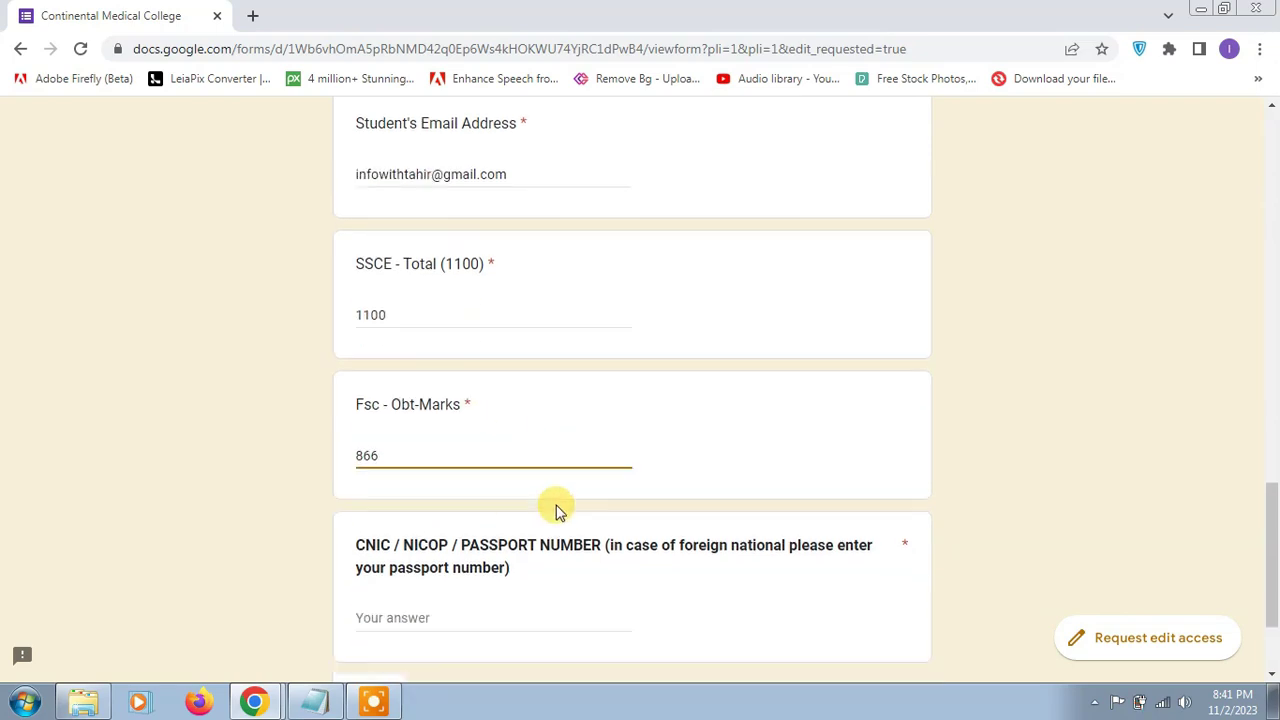
pyautogui.click(455, 462)
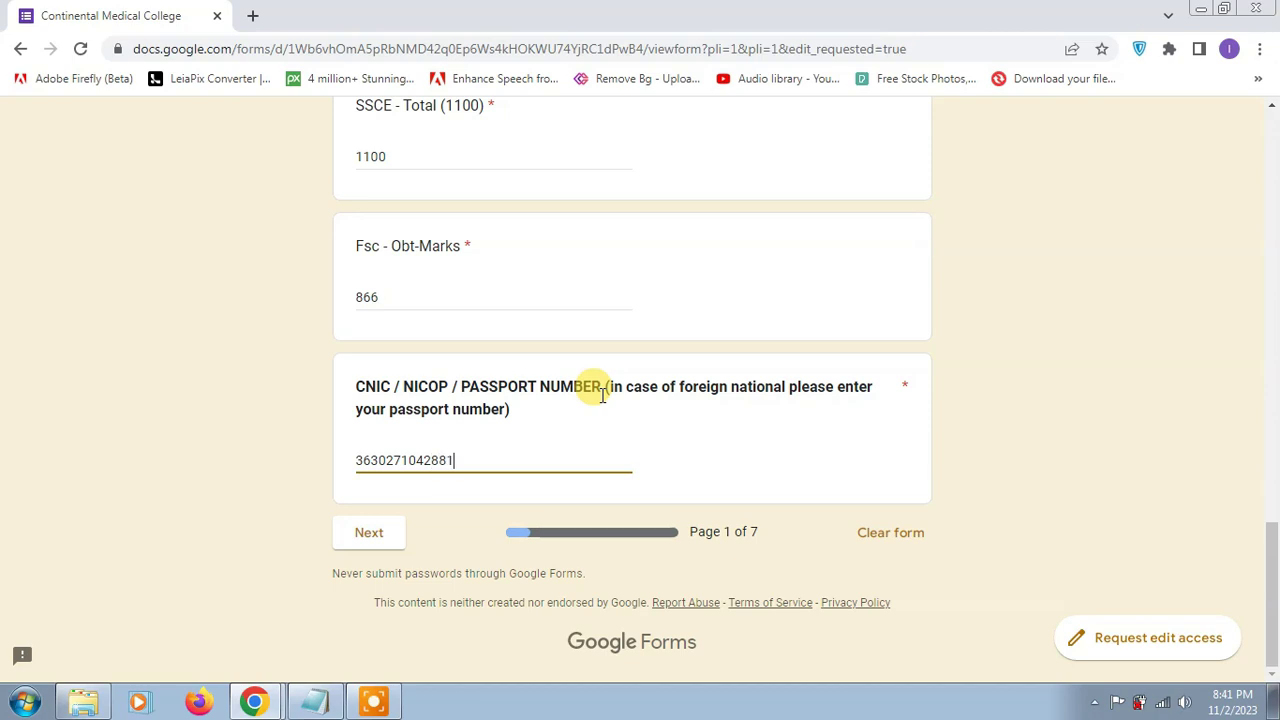
# Step: On page 2, enter father's age 56, education BSC and occupation Employee
pyautogui.click(368, 532)
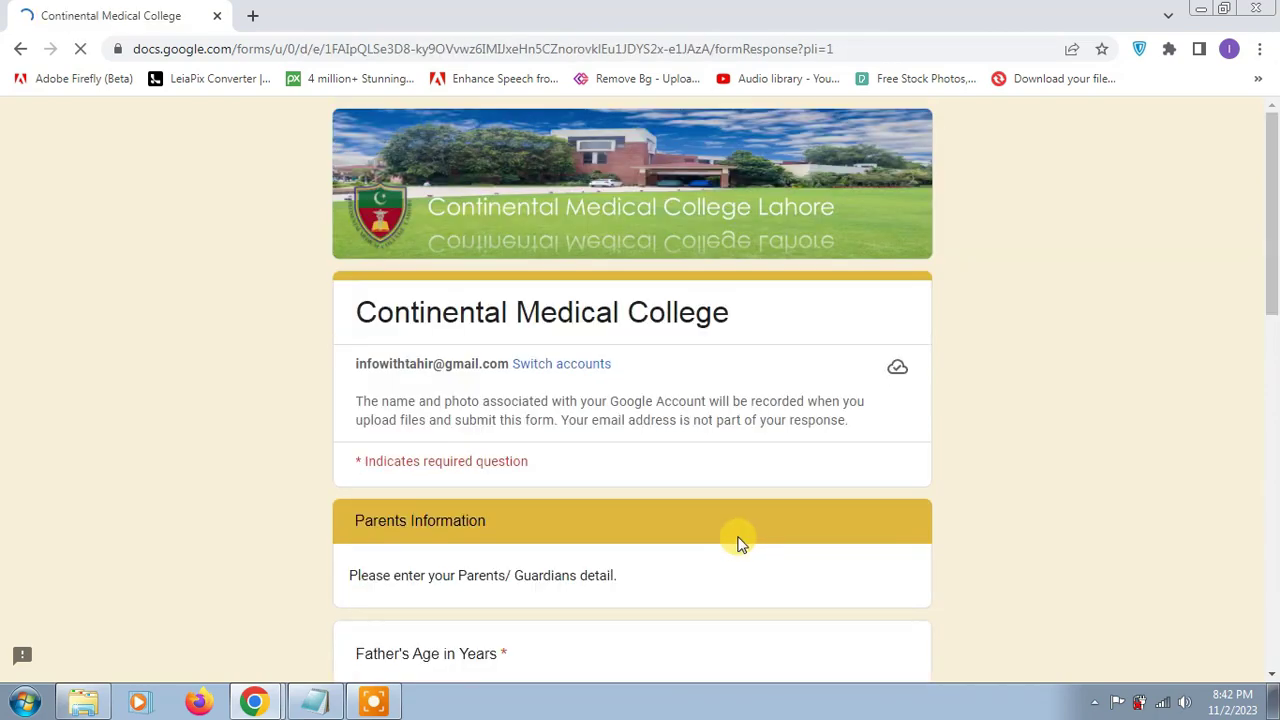
pyautogui.scroll(-1, 735, 543)
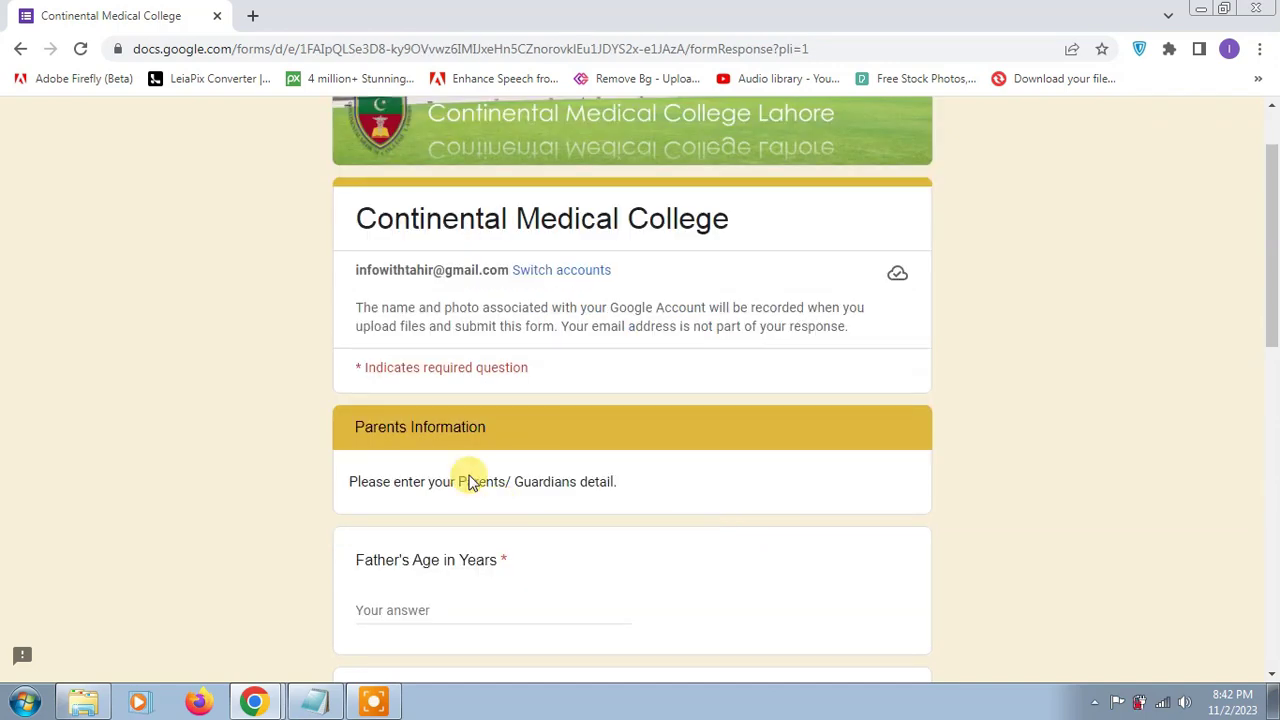
pyautogui.scroll(-2, 505, 435)
pyautogui.click(426, 420)
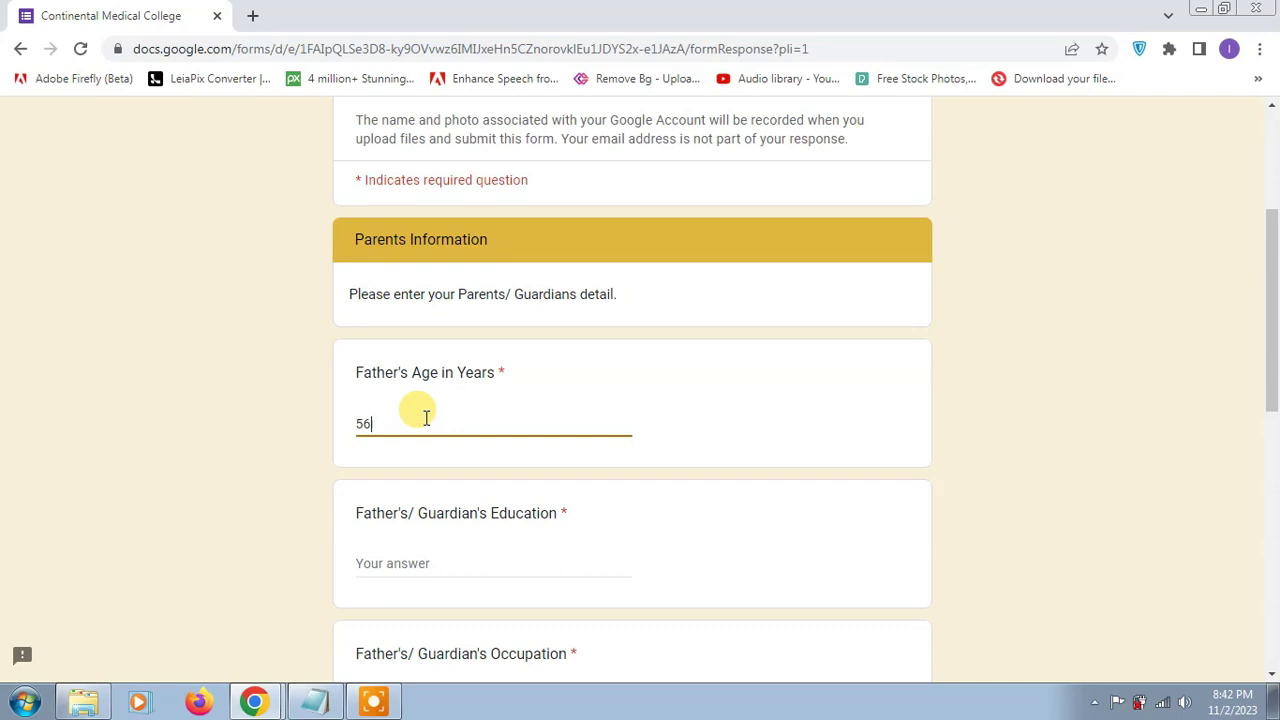
pyautogui.scroll(-2, 426, 418)
pyautogui.click(430, 376)
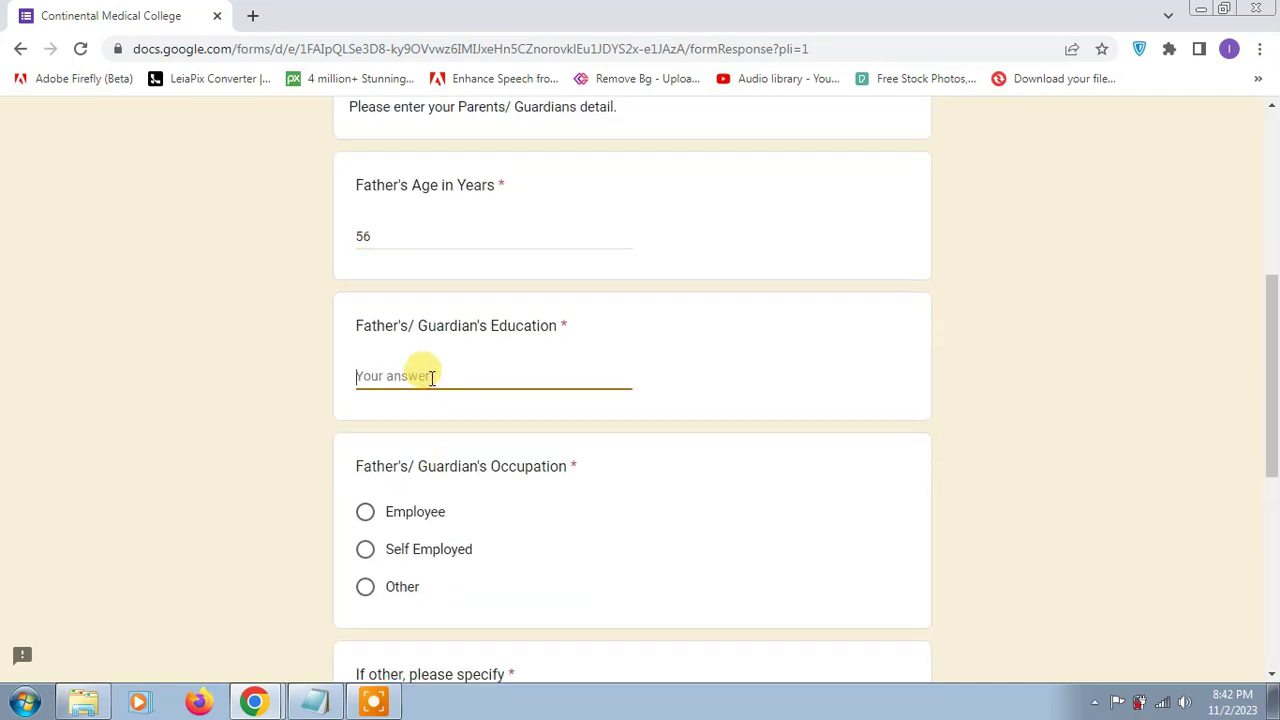
pyautogui.write('BSC')
pyautogui.click(443, 513)
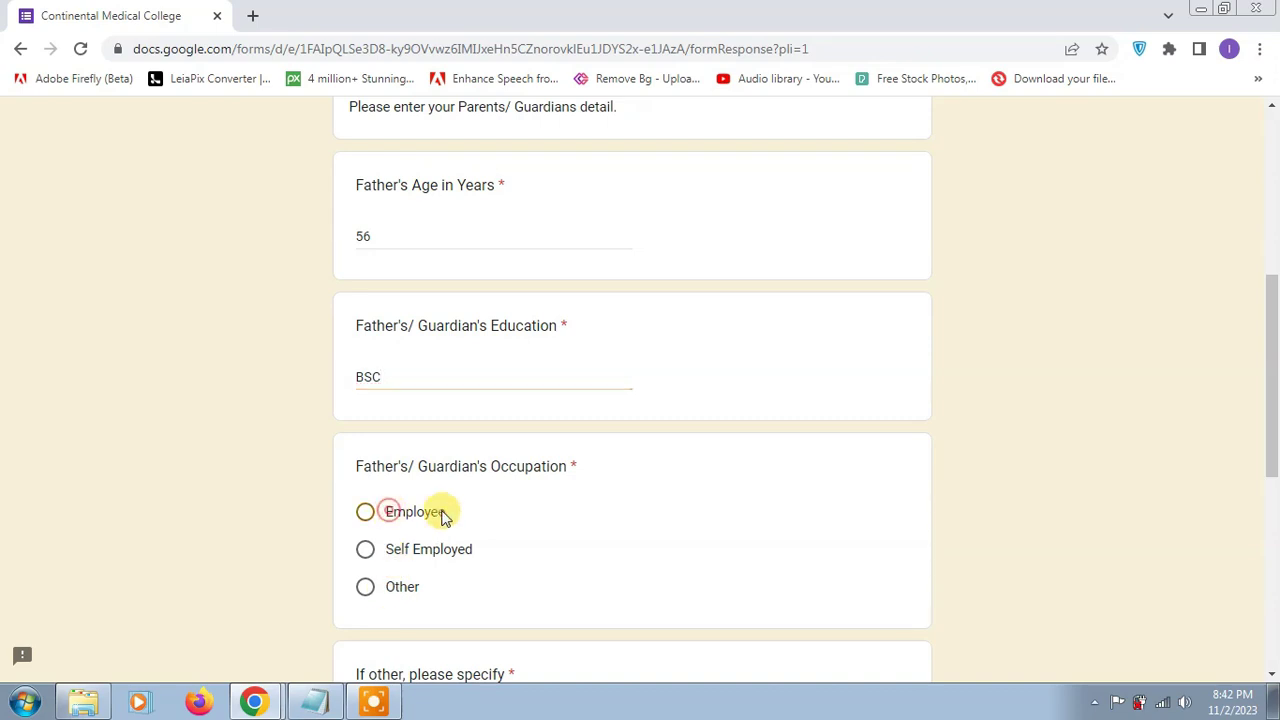
# Step: Enter NO under If other, the guardian's contact number and e-mail, then continue
pyautogui.scroll(-2, 443, 513)
pyautogui.click(411, 538)
pyautogui.write('N')
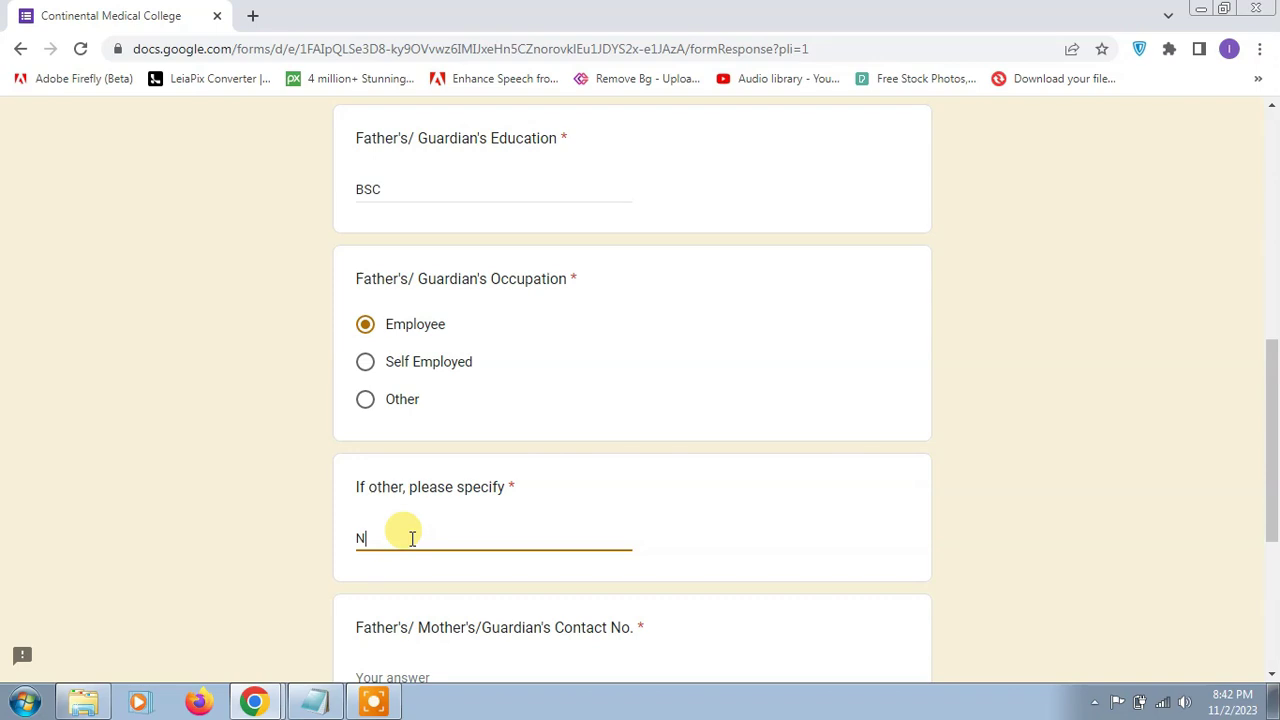
pyautogui.write('O')
pyautogui.scroll(-2, 409, 531)
pyautogui.click(461, 492)
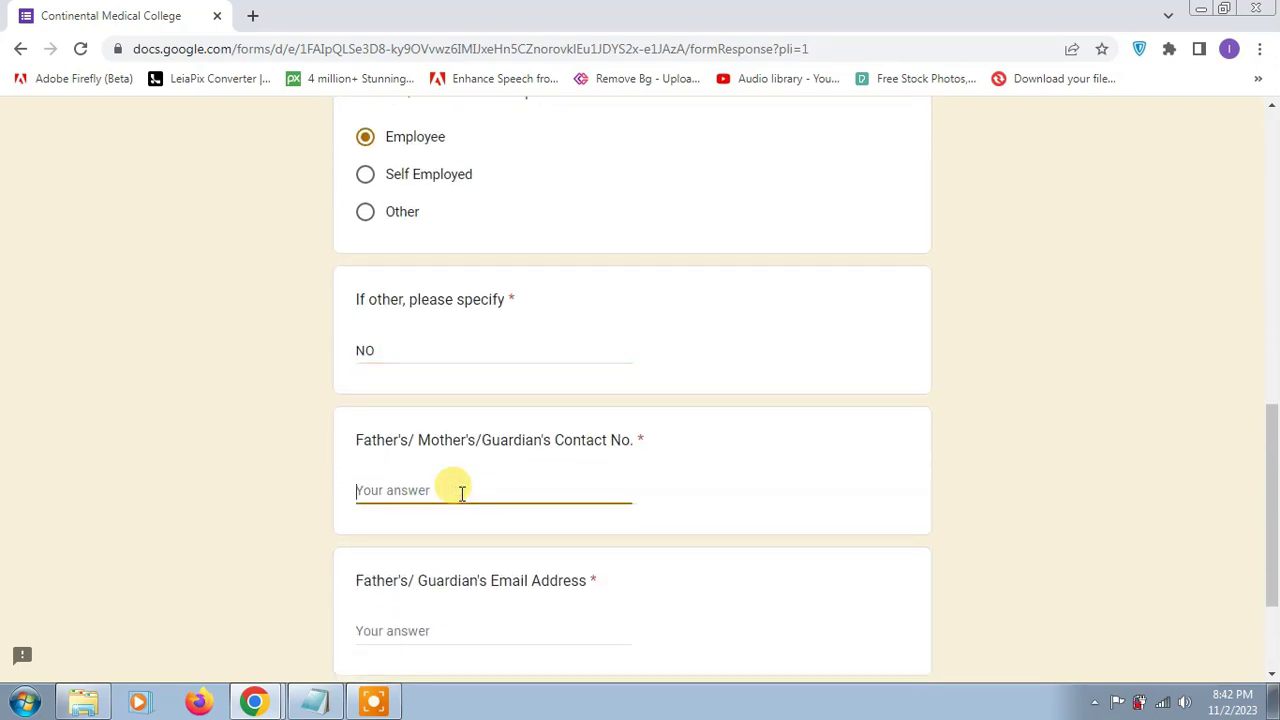
pyautogui.scroll(-2, 461, 492)
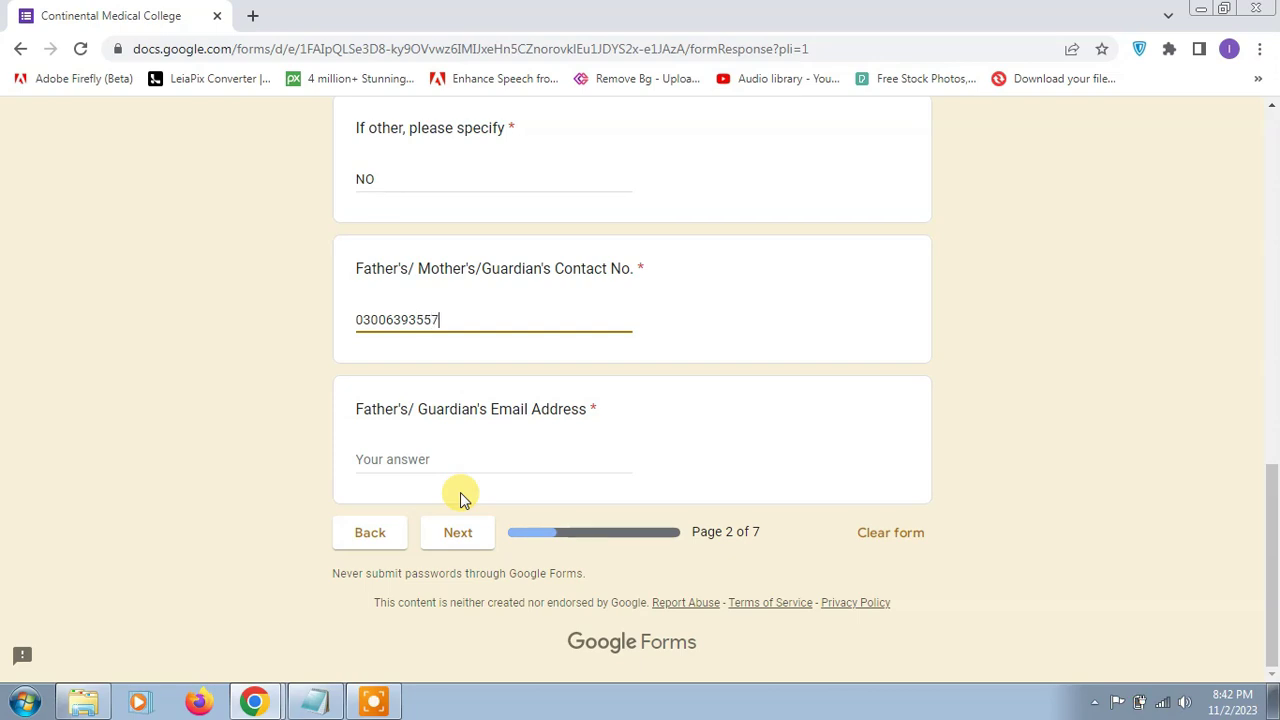
pyautogui.click(466, 459)
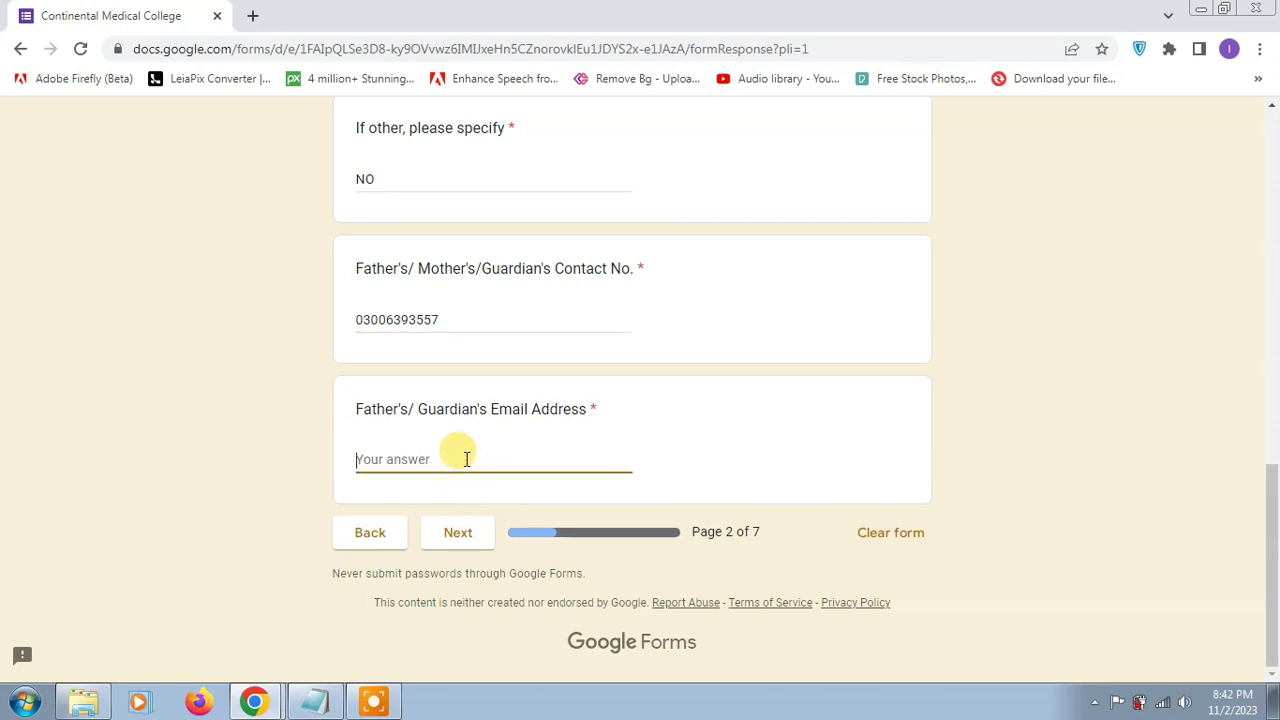
pyautogui.hotkey('ctrl', 'v')
pyautogui.click(463, 538)
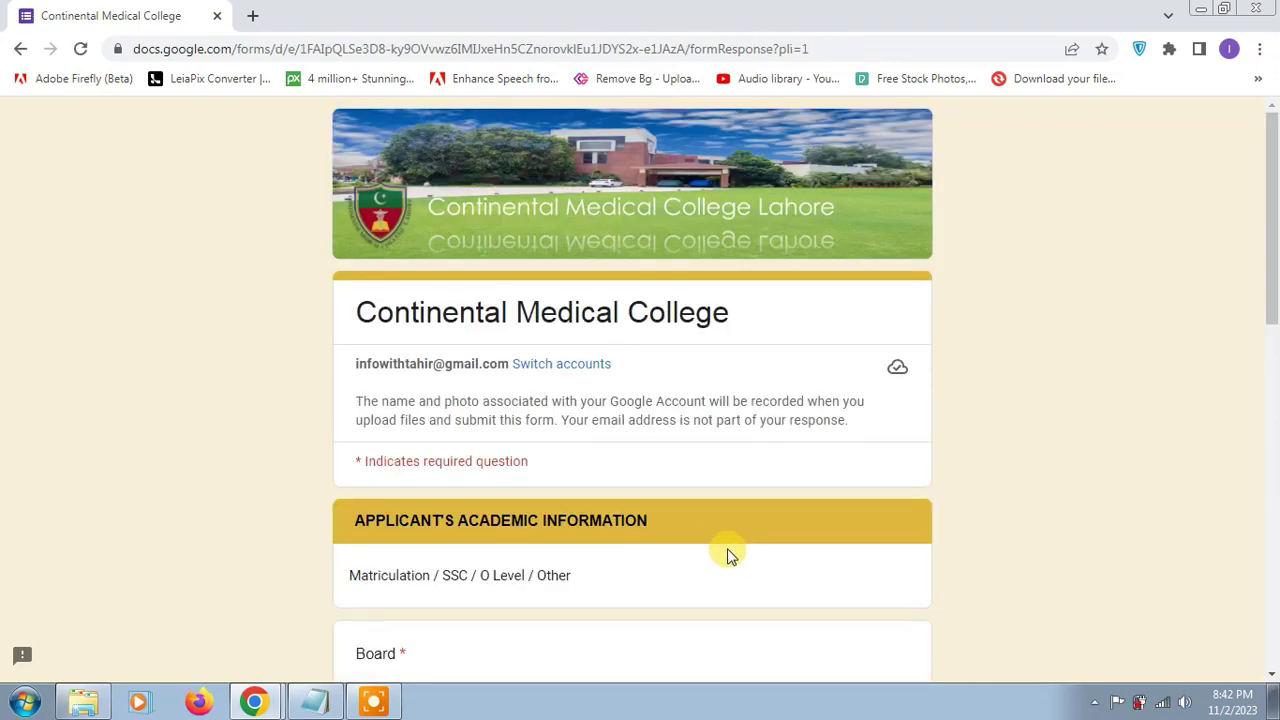
# Step: Enter matriculation board MUL, the roll number and passing year 2020
pyautogui.scroll(-2, 725, 557)
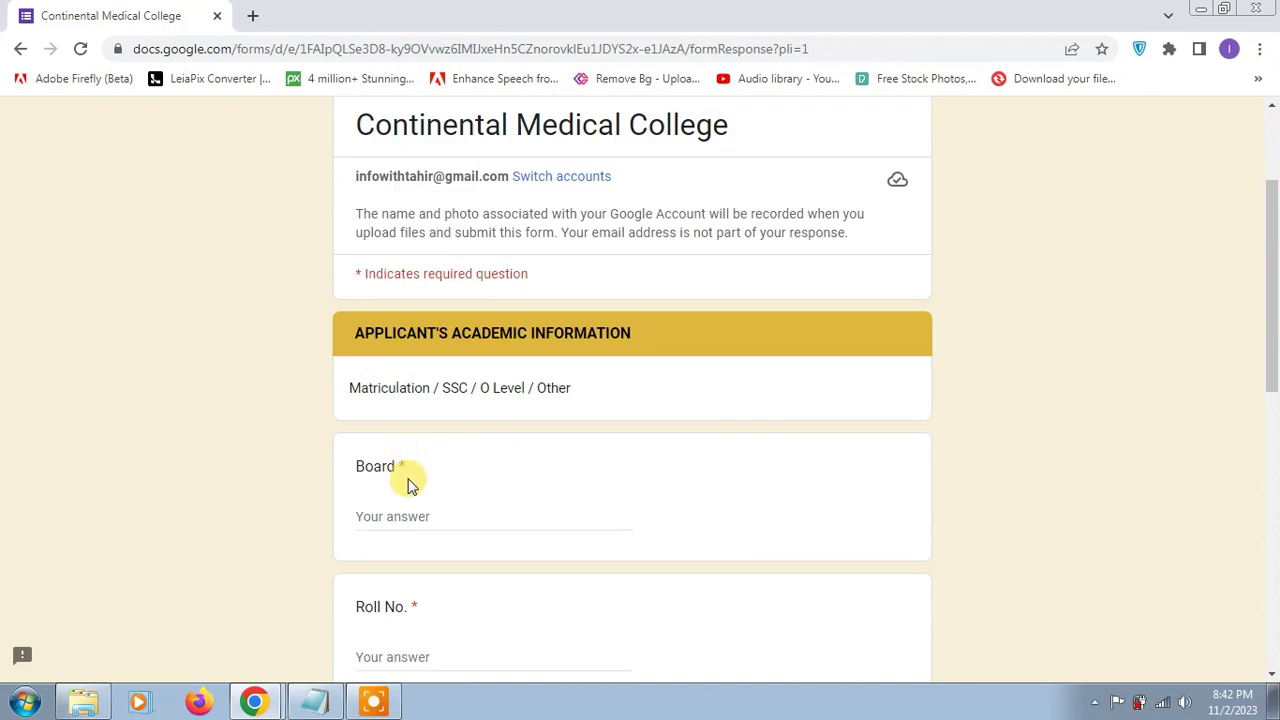
pyautogui.click(410, 516)
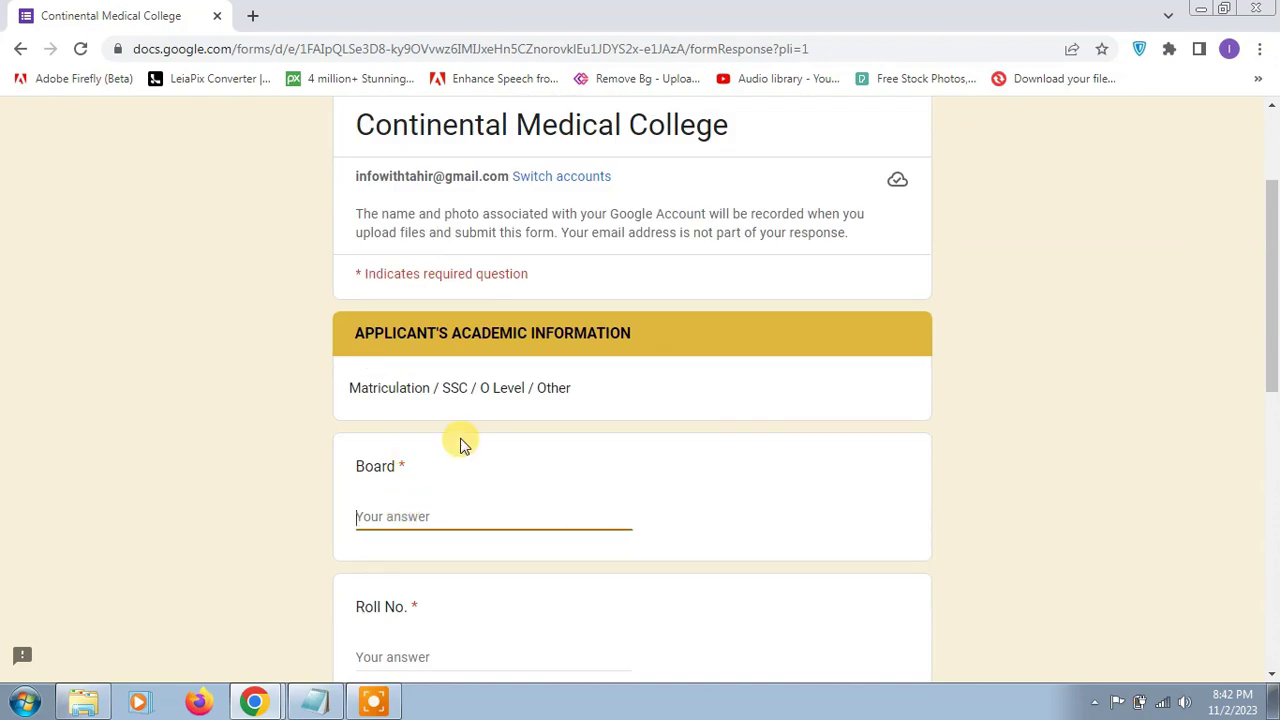
pyautogui.write('MUL')
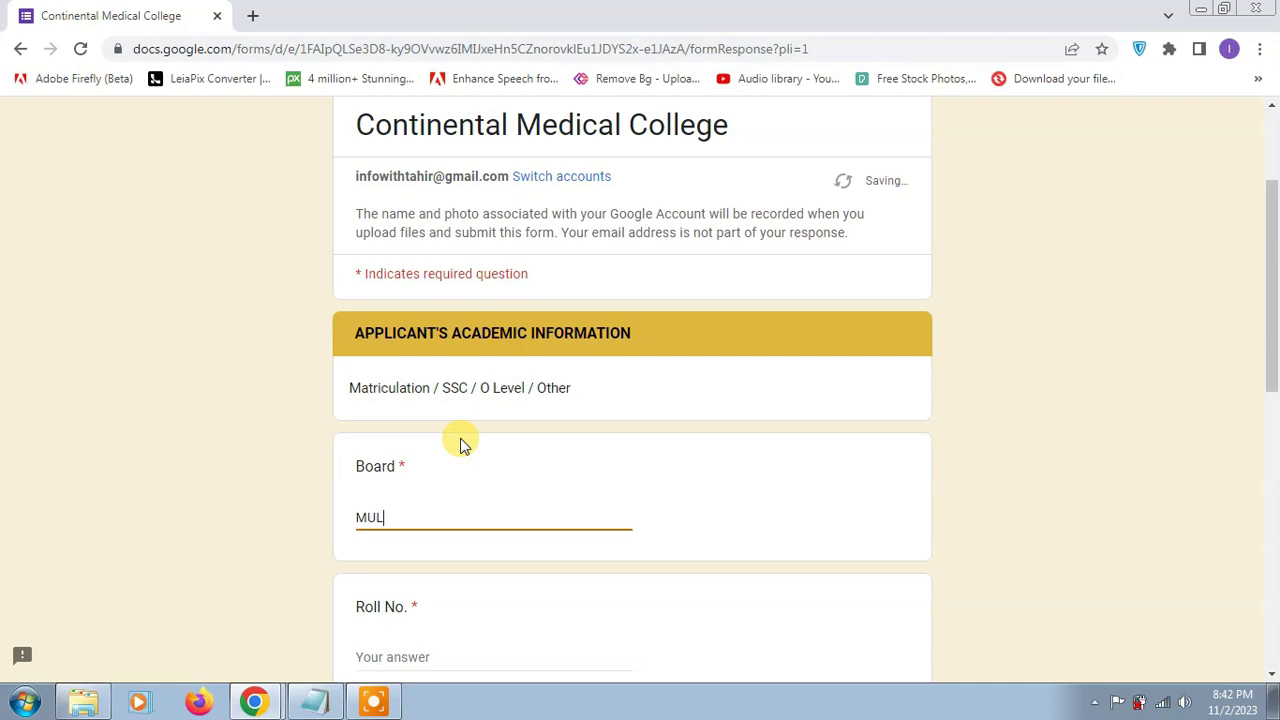
pyautogui.scroll(-3, 463, 445)
pyautogui.click(420, 370)
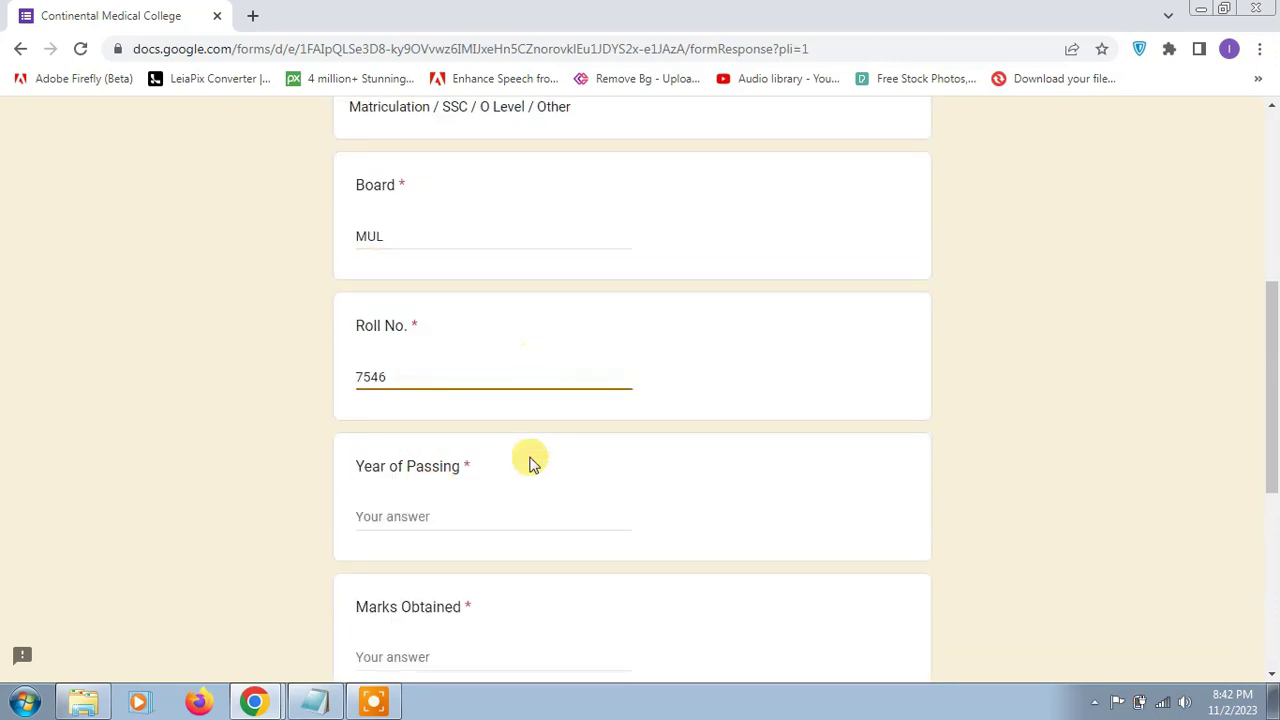
pyautogui.click(456, 516)
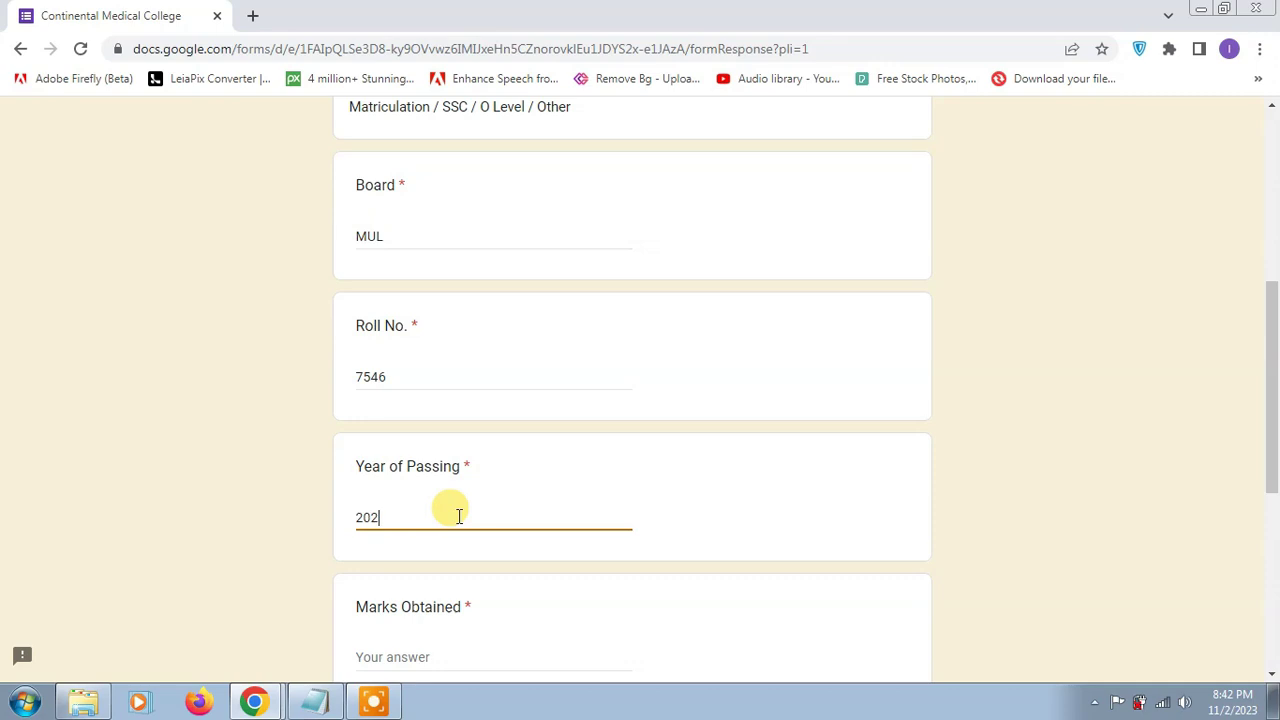
# Step: Enter marks 647 of 850 and school Muslim, then continue to the next page
pyautogui.scroll(-2, 466, 515)
pyautogui.click(437, 472)
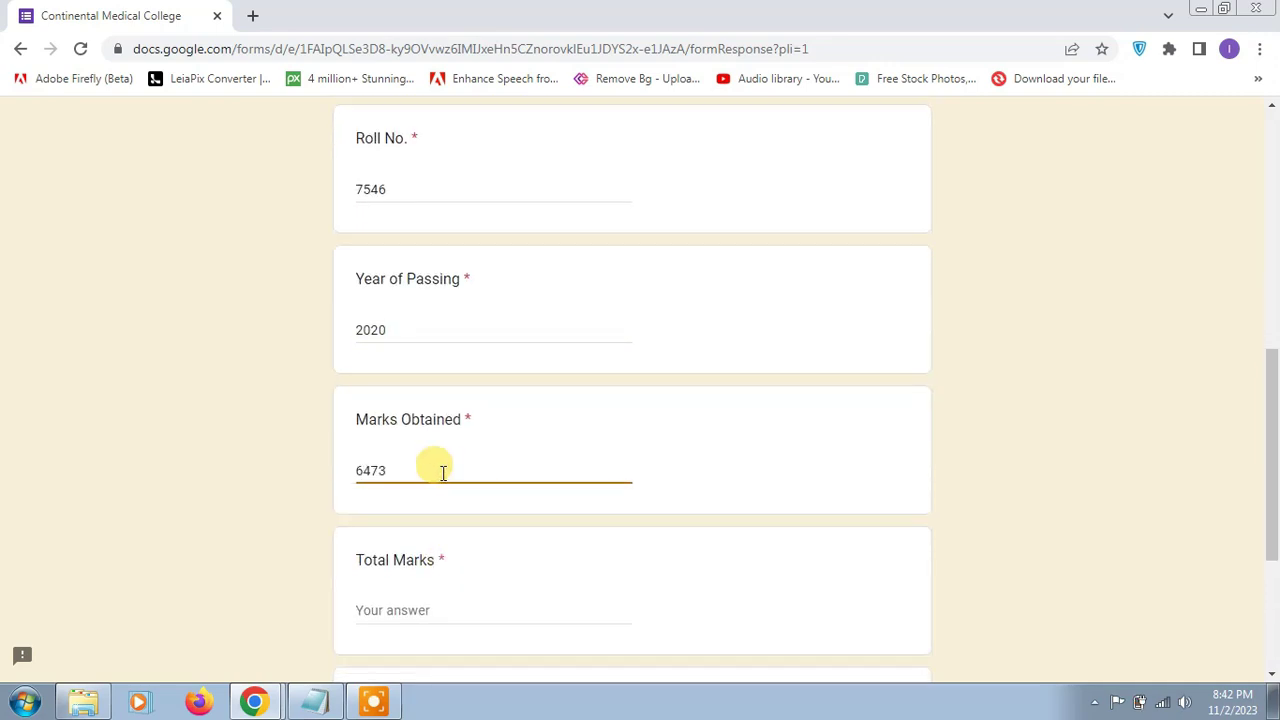
pyautogui.click(406, 612)
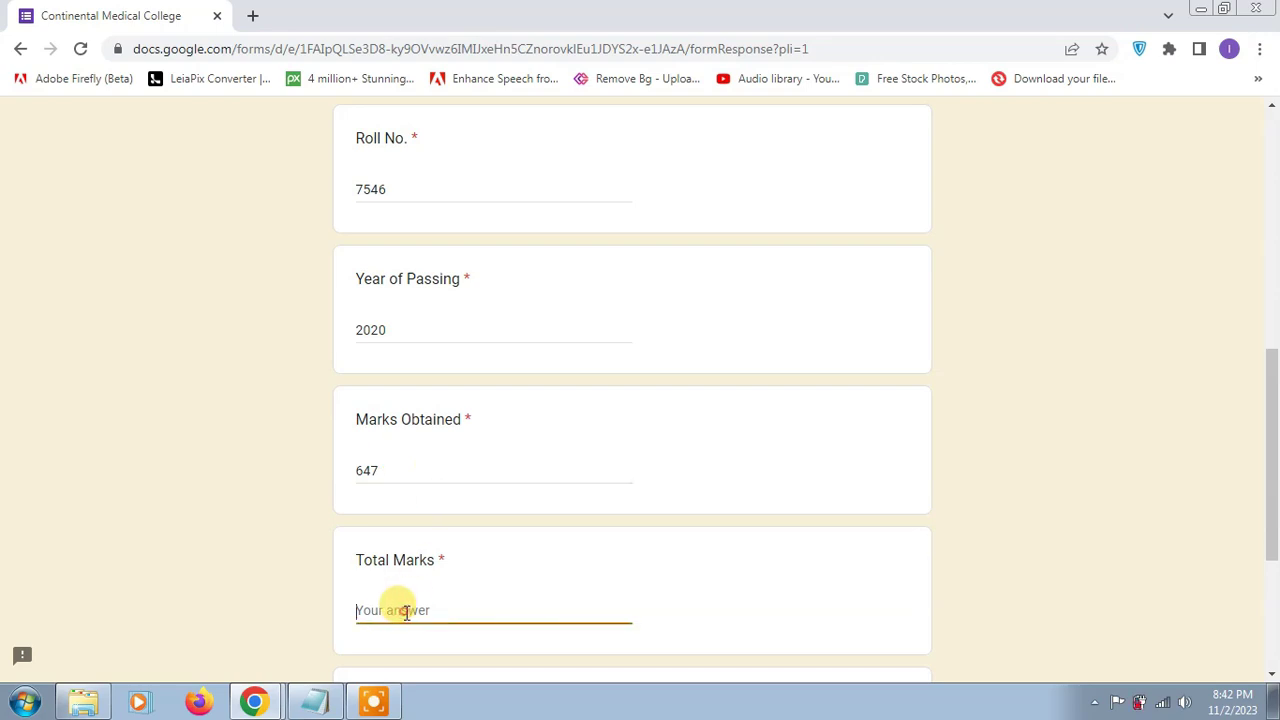
pyautogui.write('850')
pyautogui.scroll(-3, 414, 603)
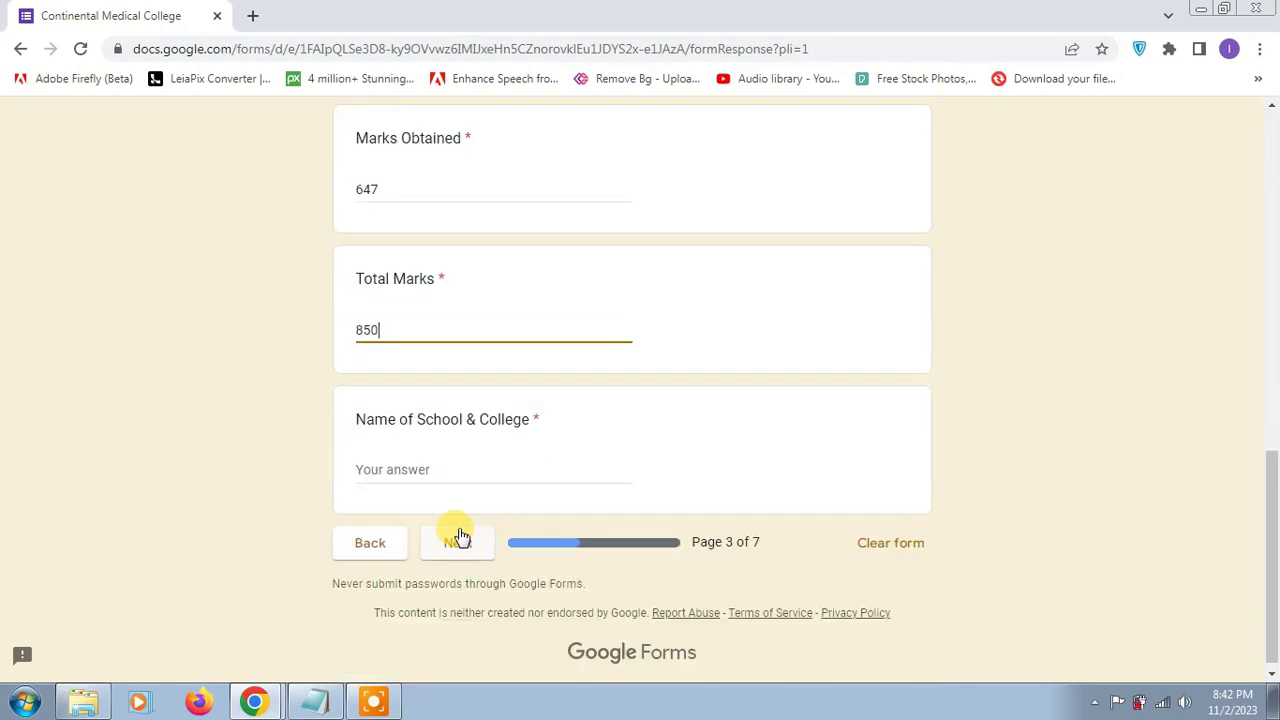
pyautogui.click(413, 472)
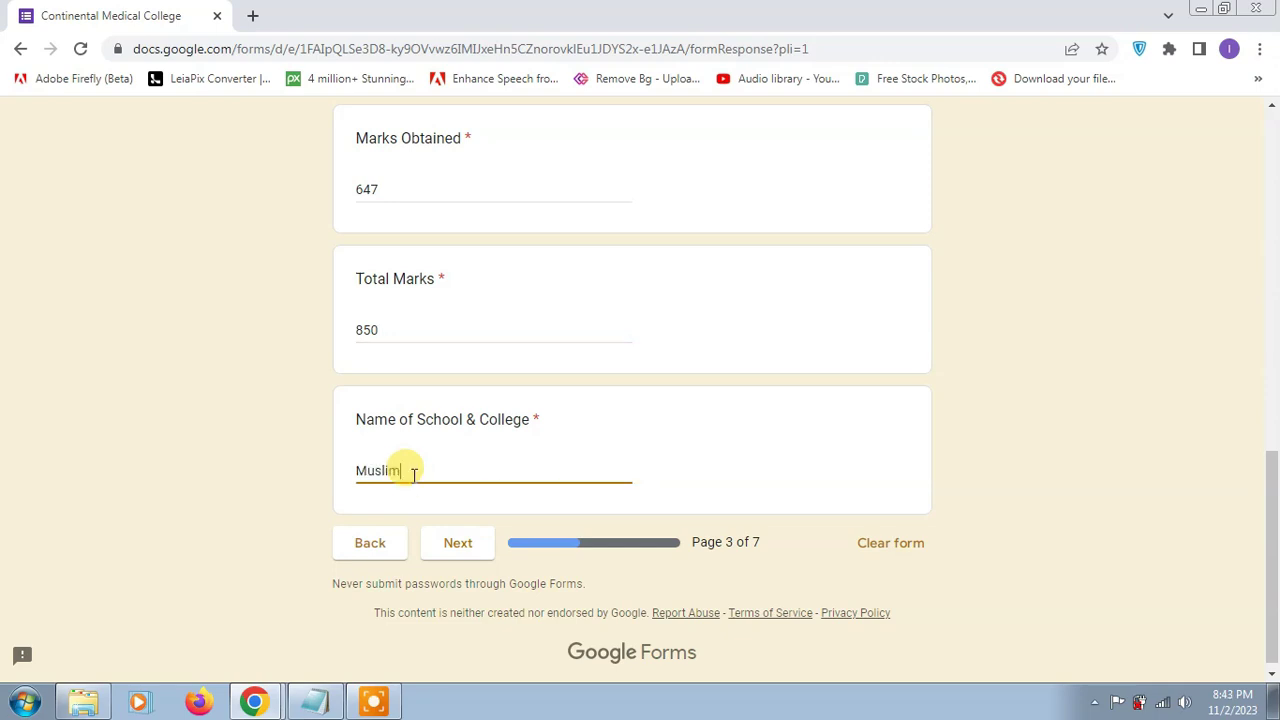
pyautogui.click(485, 552)
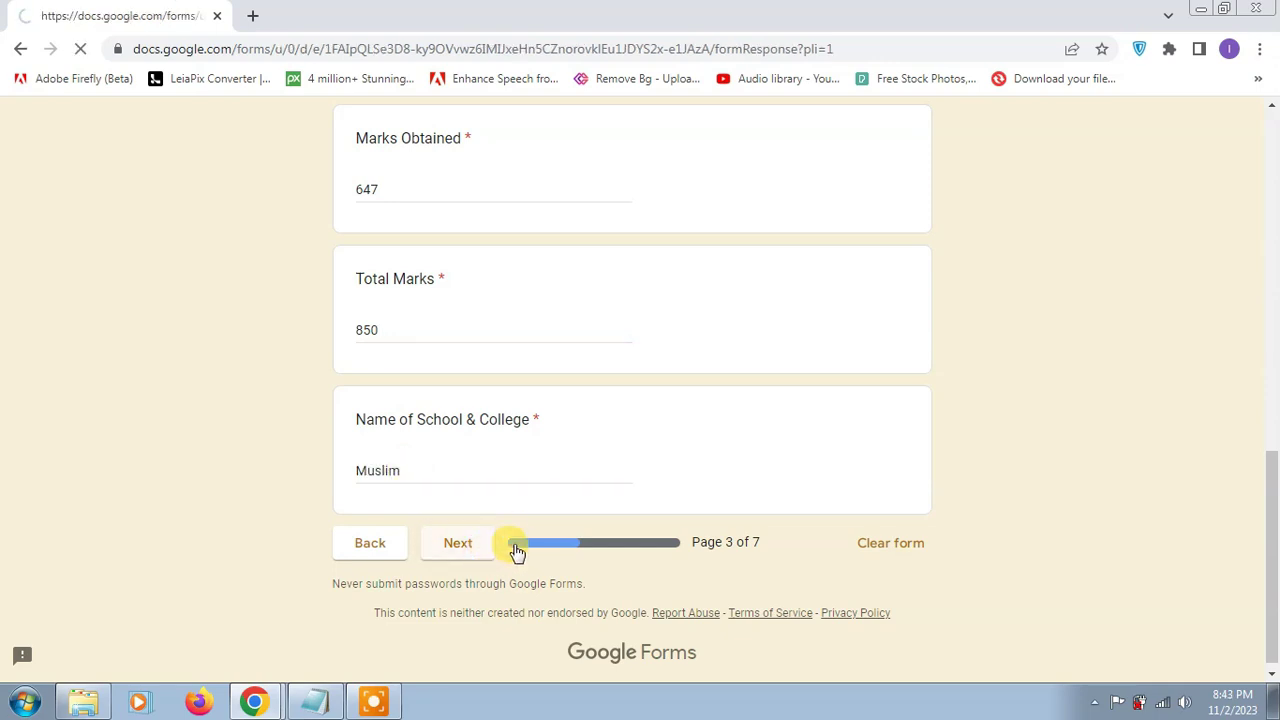
# Step: Enter HSSC board Multan, the roll number and passing year 2023
pyautogui.scroll(-2, 433, 491)
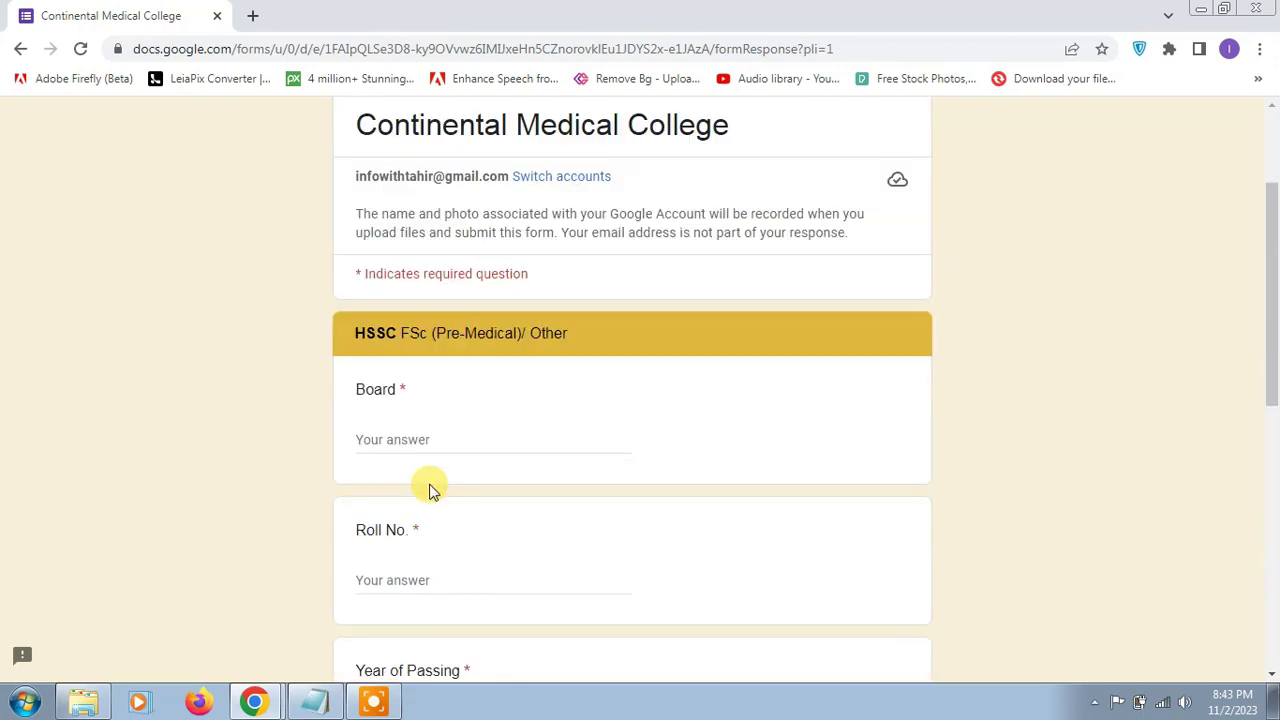
pyautogui.click(416, 437)
pyautogui.write('Multan')
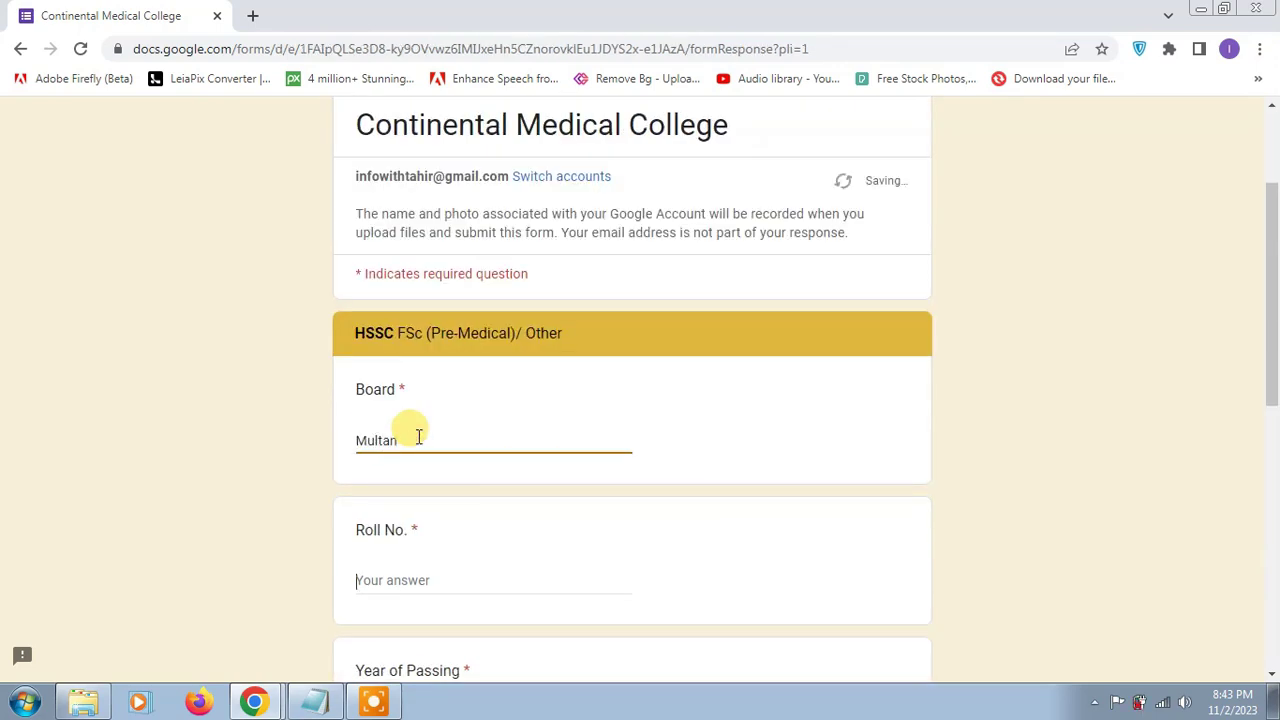
pyautogui.press('Tab')
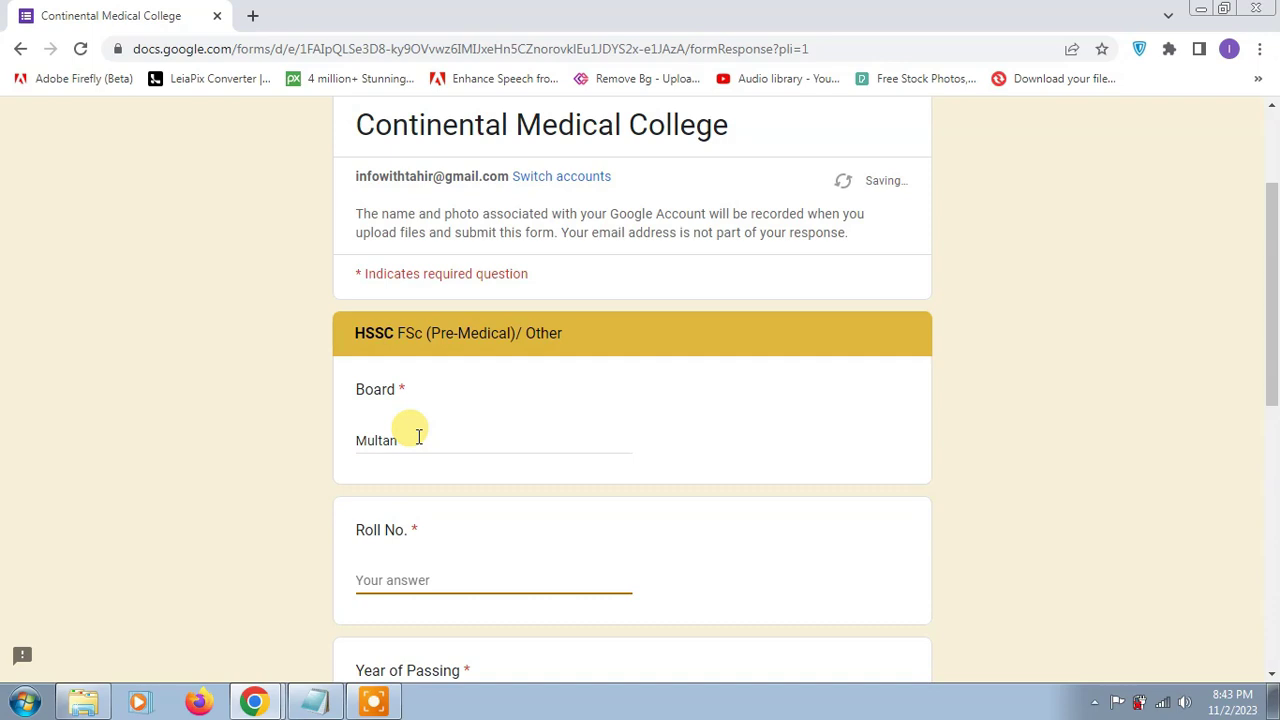
pyautogui.scroll(-2, 440, 455)
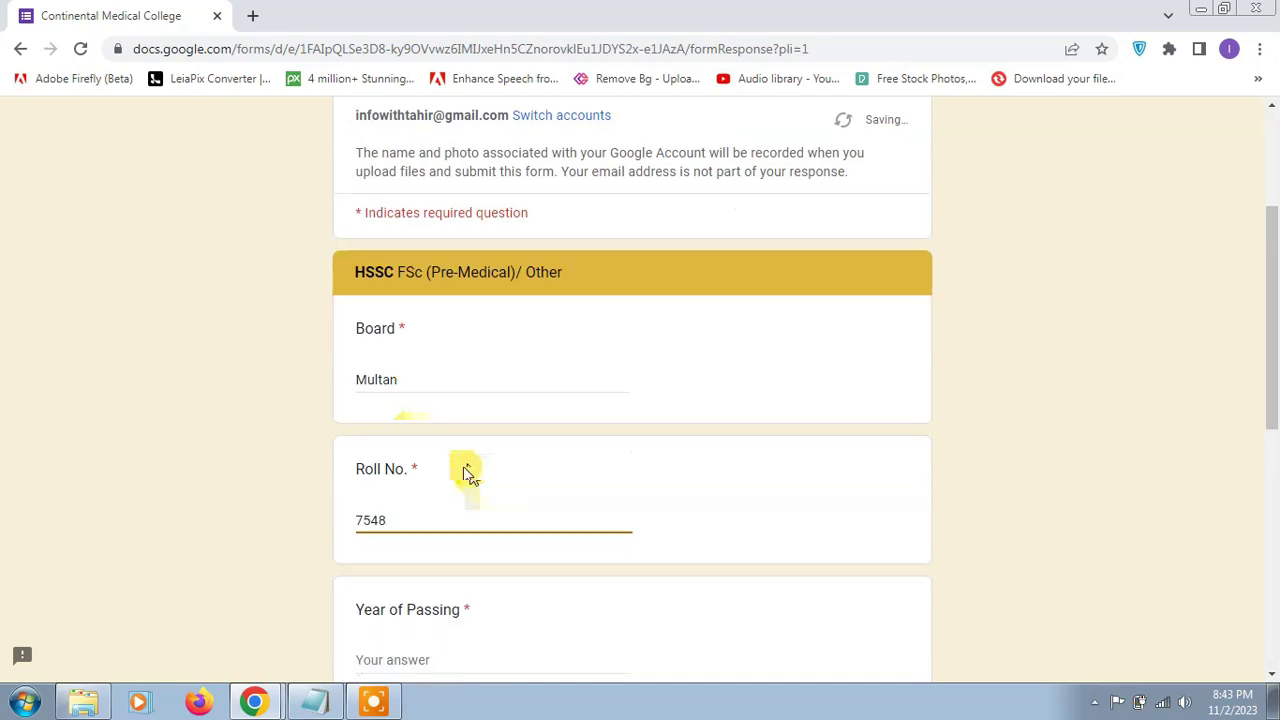
pyautogui.click(444, 534)
pyautogui.write('2023')
# Step: Enter HSSC marks 866 of 1100 and school Muslim, then continue
pyautogui.scroll(-3, 460, 525)
pyautogui.click(435, 396)
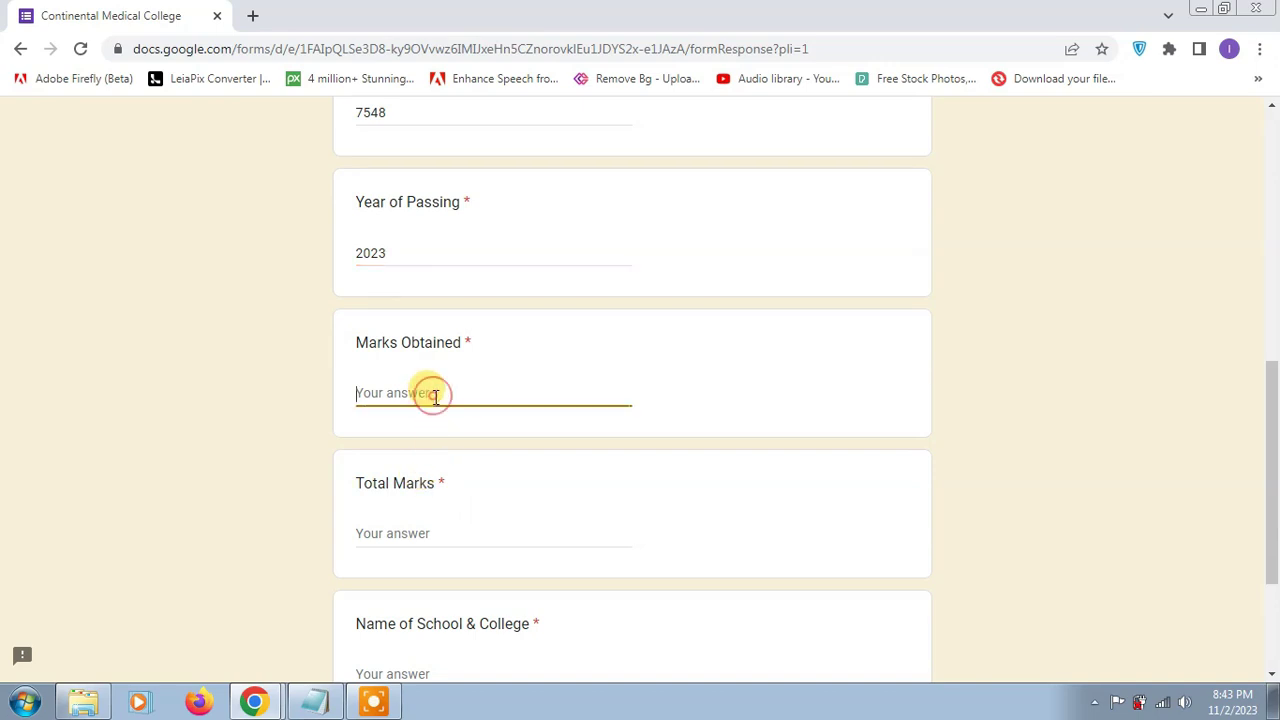
pyautogui.click(424, 531)
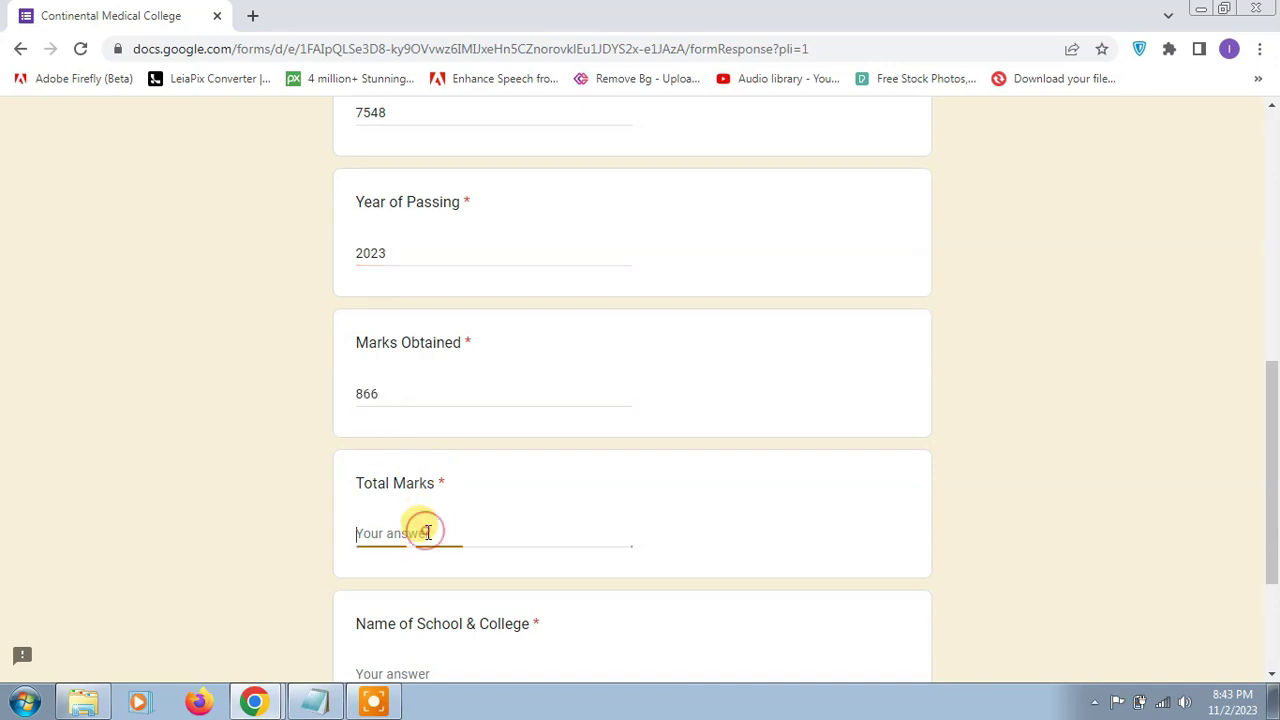
pyautogui.scroll(-2, 427, 532)
pyautogui.click(412, 459)
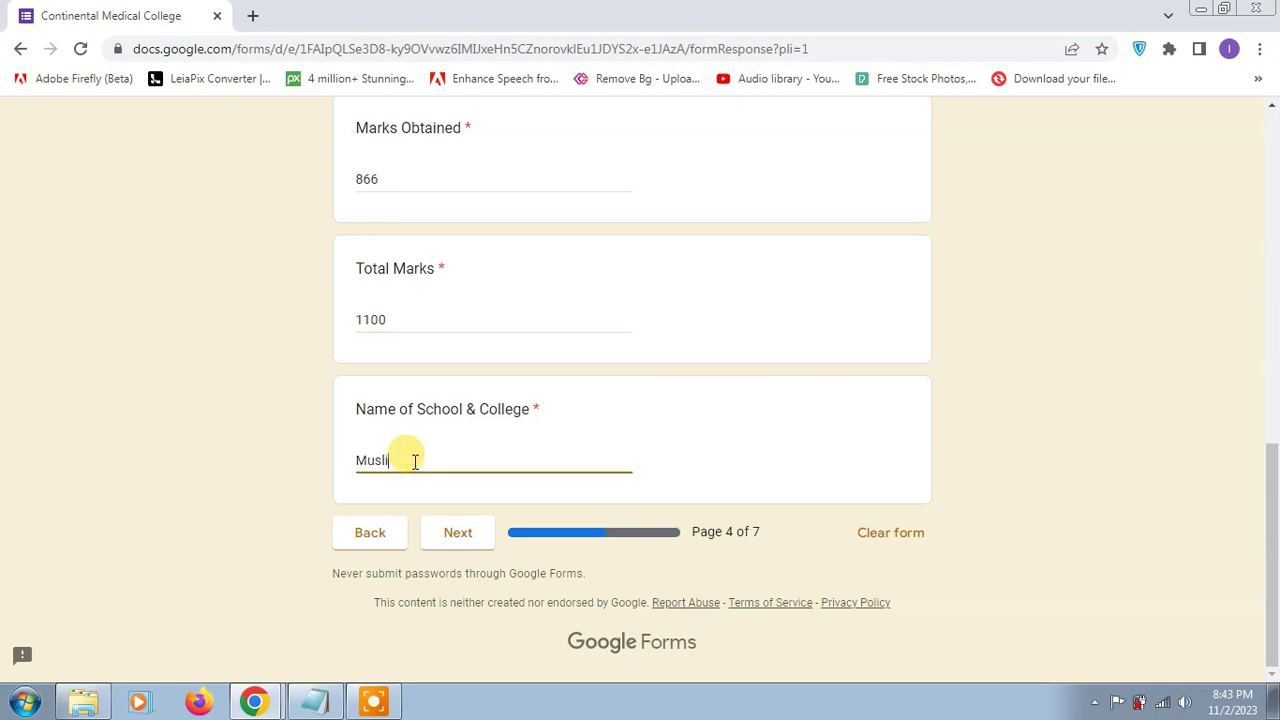
pyautogui.click(443, 548)
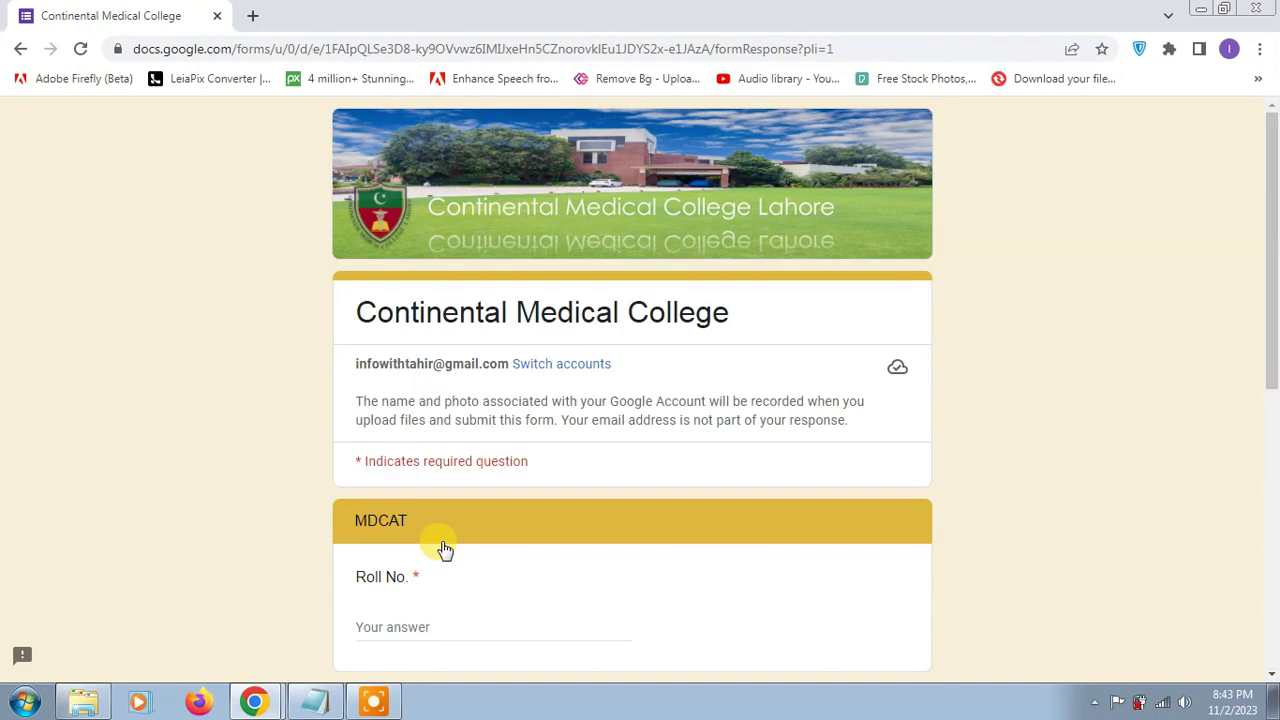
# Step: Enter MDCAT roll number 123, passing year 2023 and marks 195 of 200, then continue
pyautogui.scroll(-2, 449, 540)
pyautogui.click(425, 433)
pyautogui.write('123456')
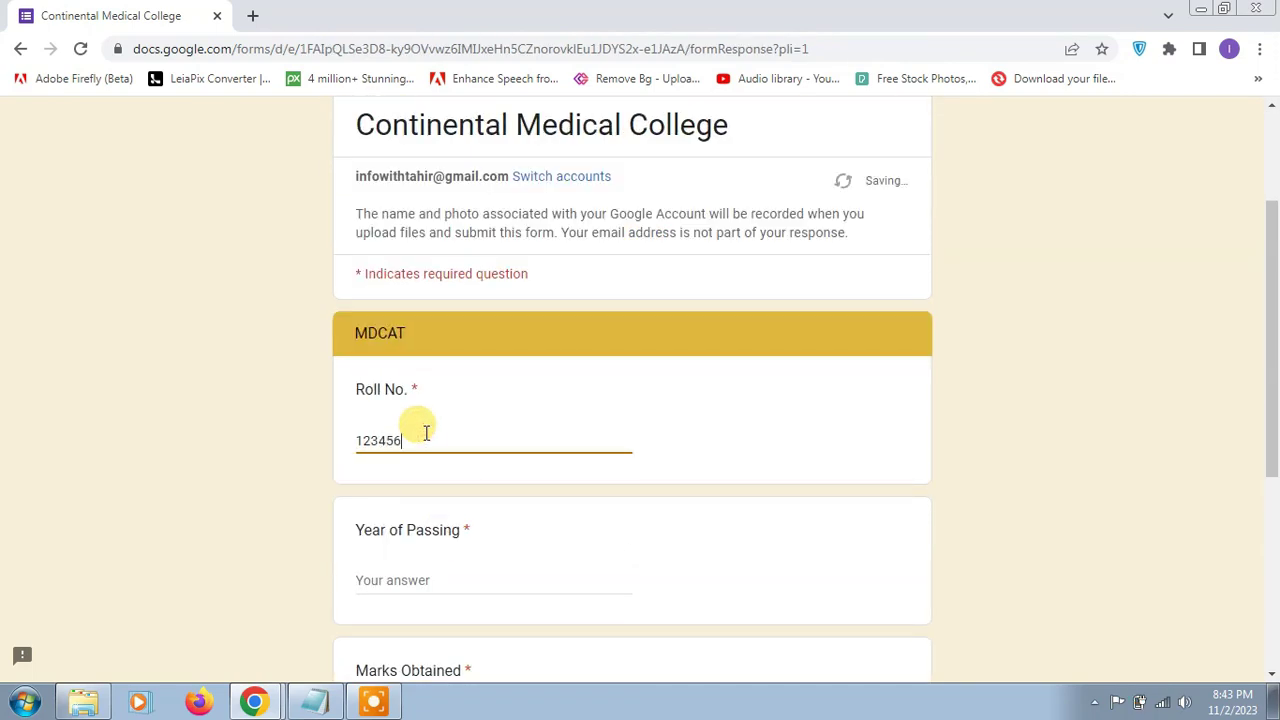
pyautogui.click(414, 574)
pyautogui.write('2023')
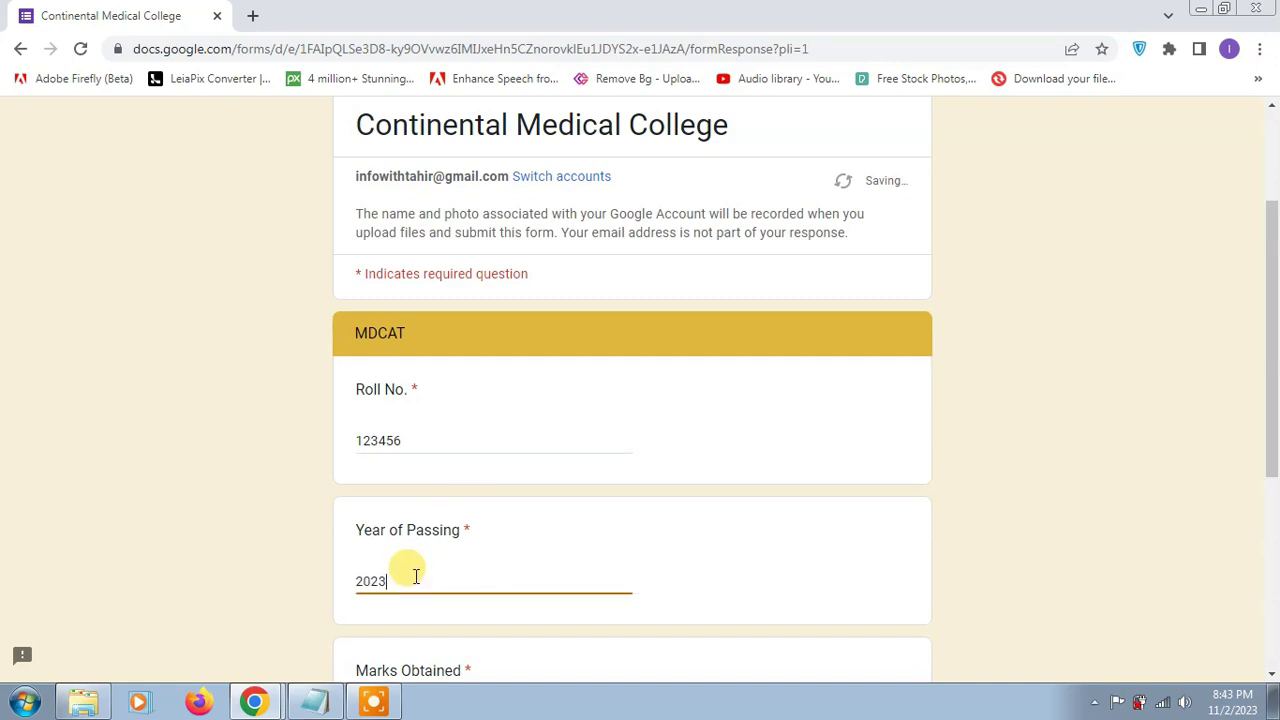
pyautogui.scroll(-3, 445, 565)
pyautogui.click(430, 443)
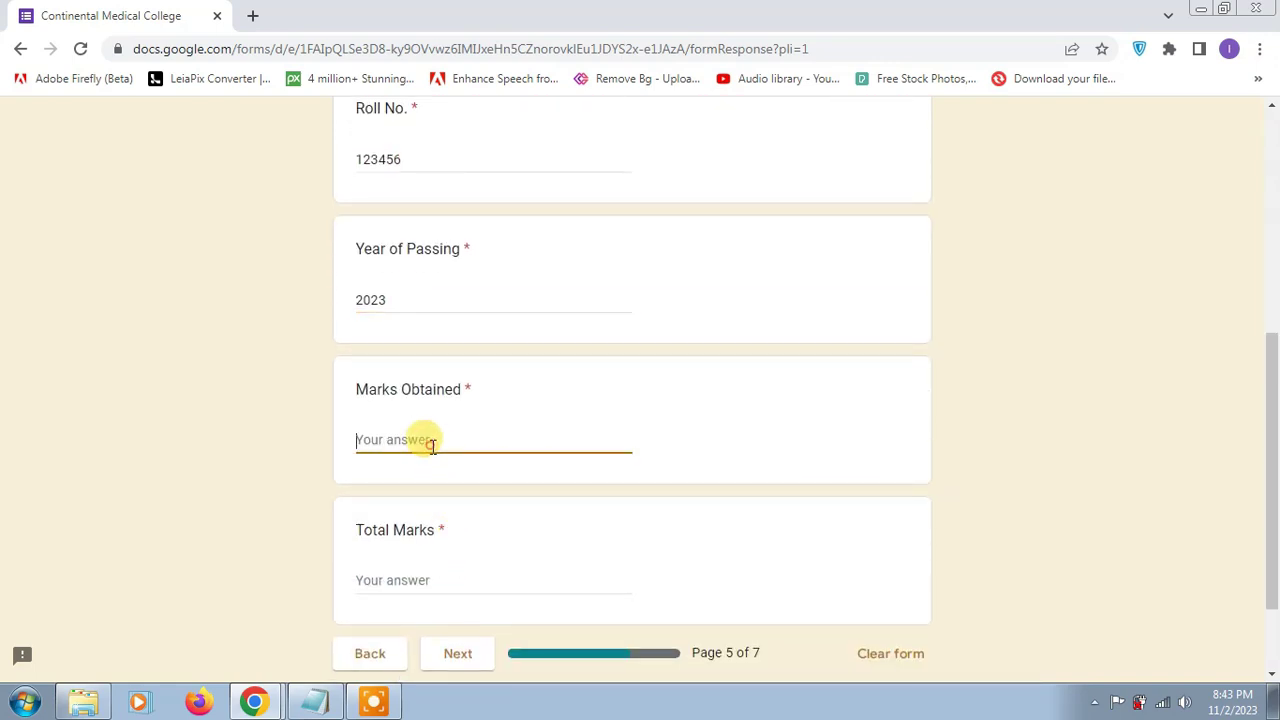
pyautogui.click(402, 578)
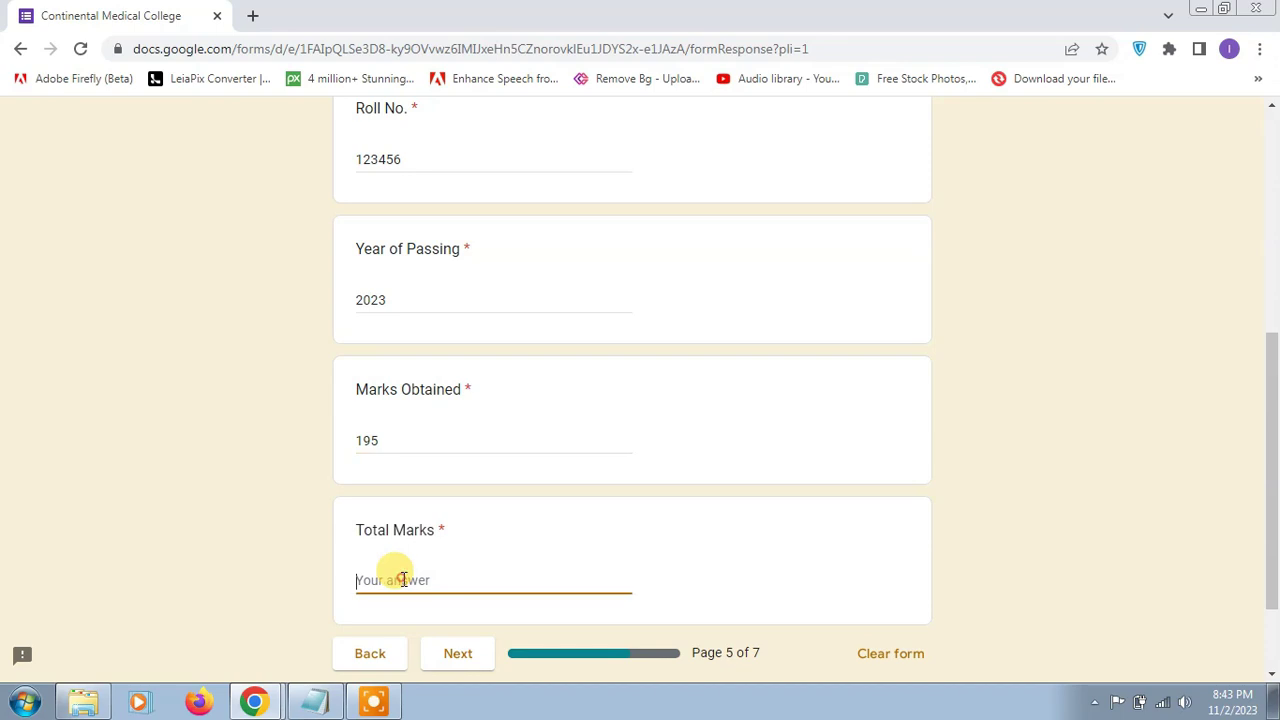
pyautogui.write('200')
pyautogui.click(446, 664)
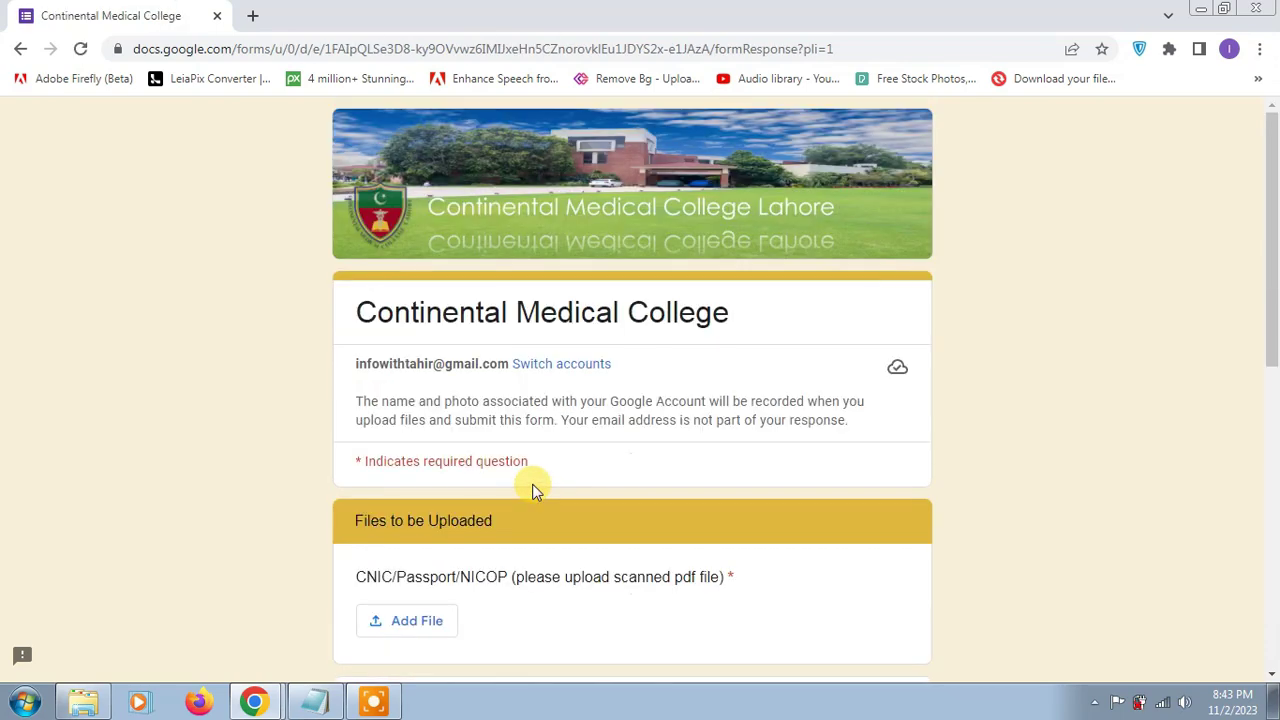
# Step: Upload Benazir-Bhutto.jpg to the CNIC/Passport/NICOP question
pyautogui.scroll(-1, 532, 490)
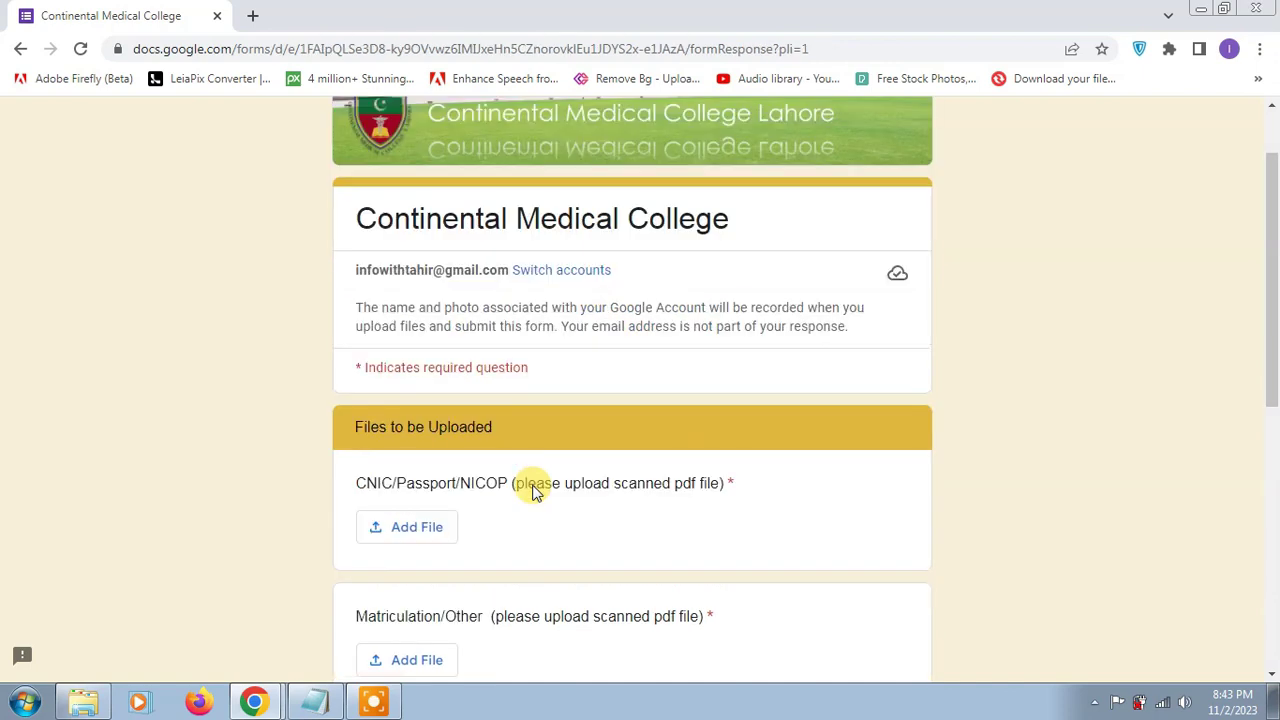
pyautogui.click(425, 528)
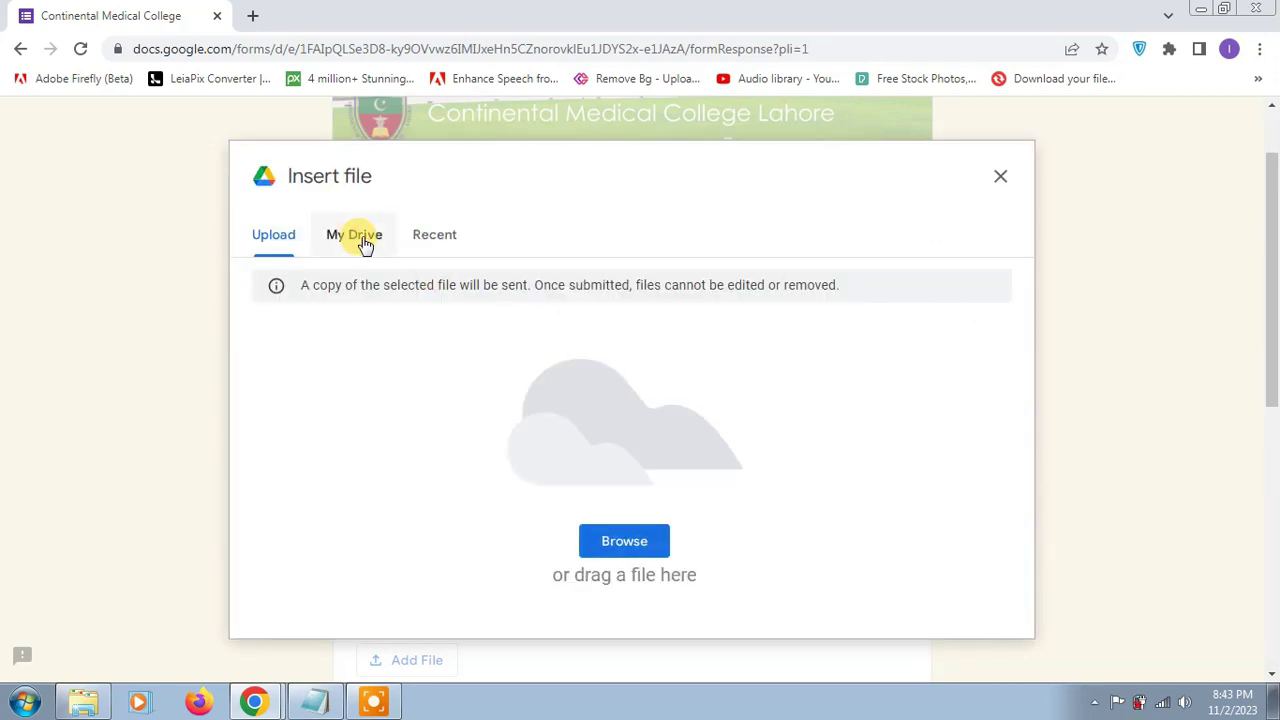
pyautogui.click(612, 549)
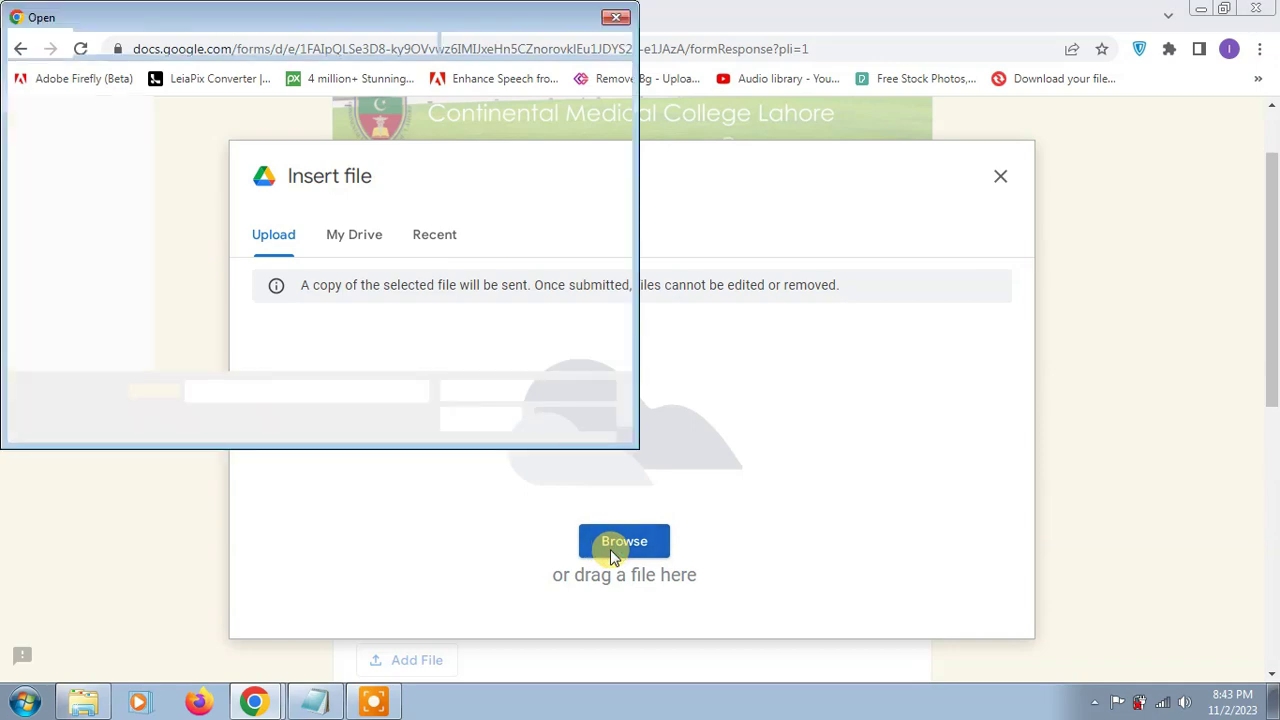
pyautogui.doubleClick(226, 142)
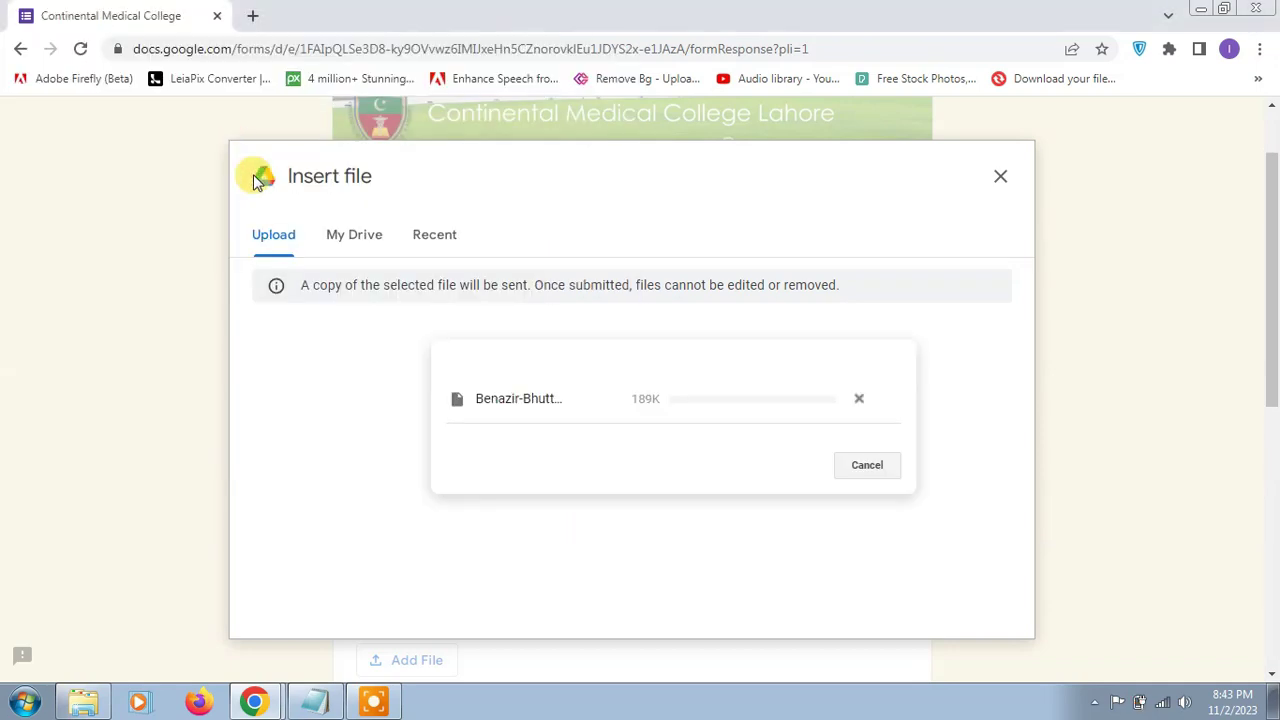
# Step: Upload Benazir-Bhutto2-transformed to the Matriculation question
pyautogui.click(408, 480)
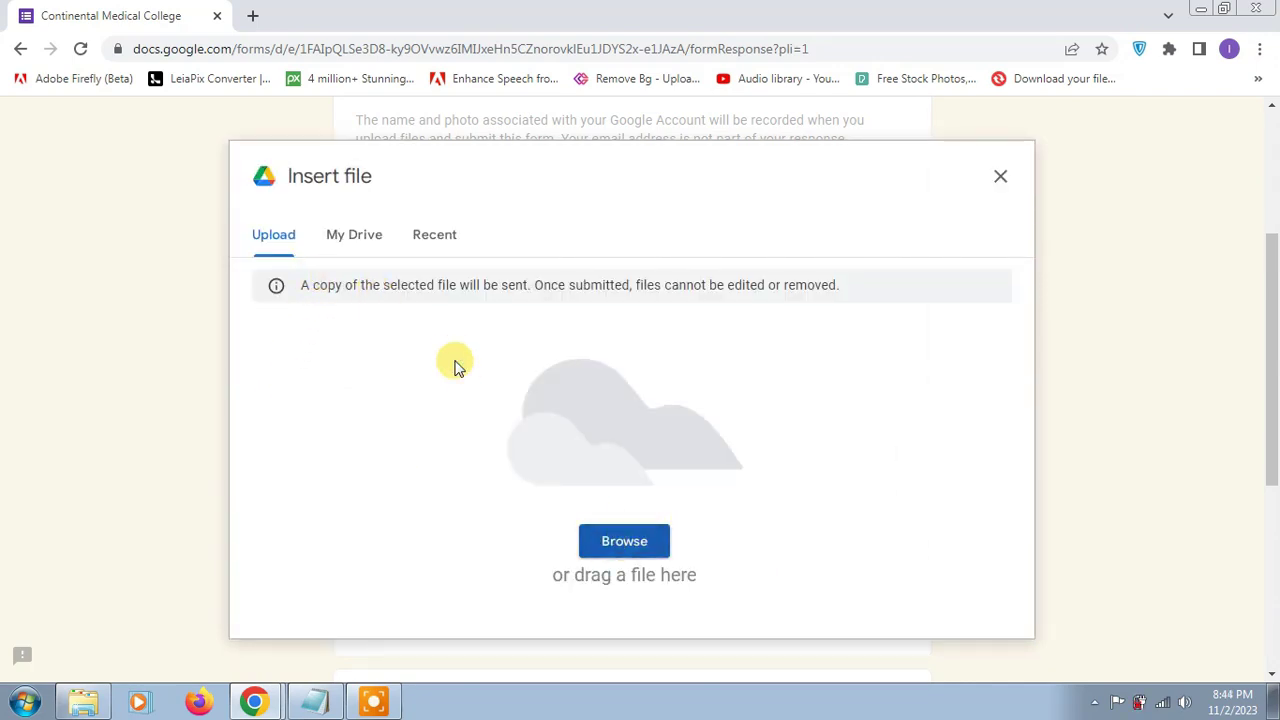
pyautogui.doubleClick(317, 149)
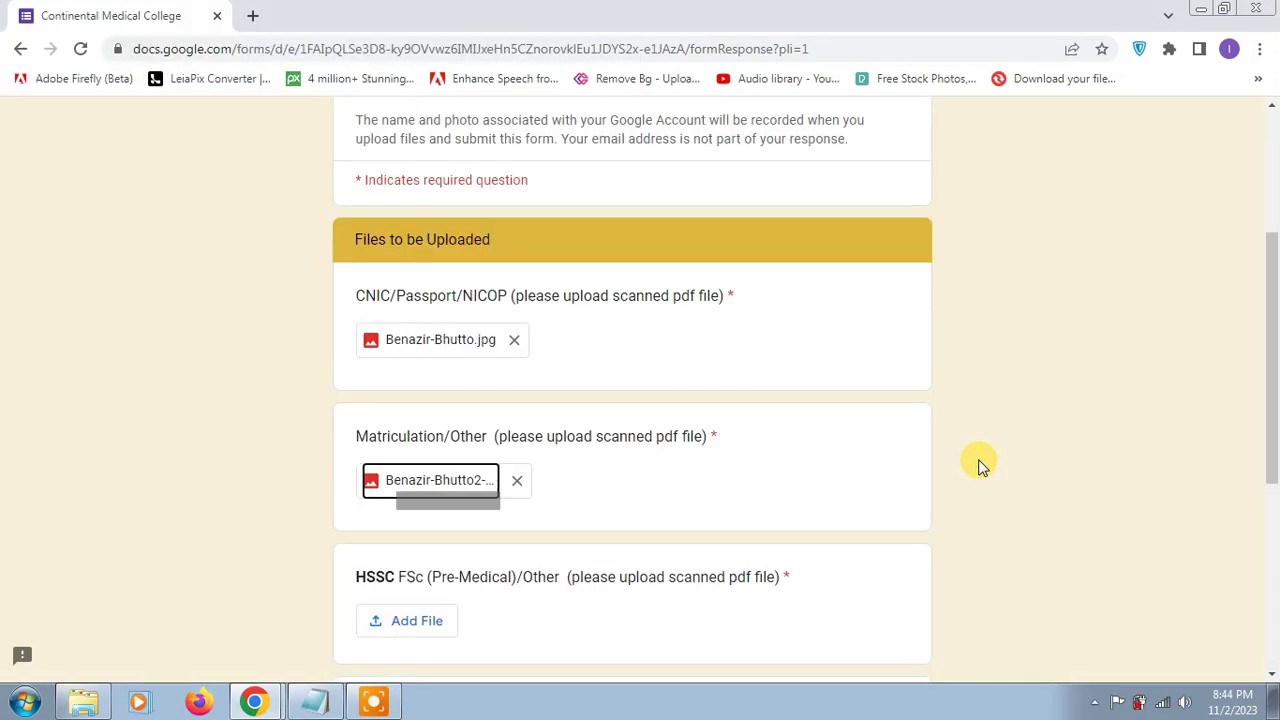
pyautogui.scroll(-4, 655, 489)
# Step: Upload Benazir-Bhutto2-transformed to HSSC and BISP.png to MDCAT
pyautogui.click(397, 246)
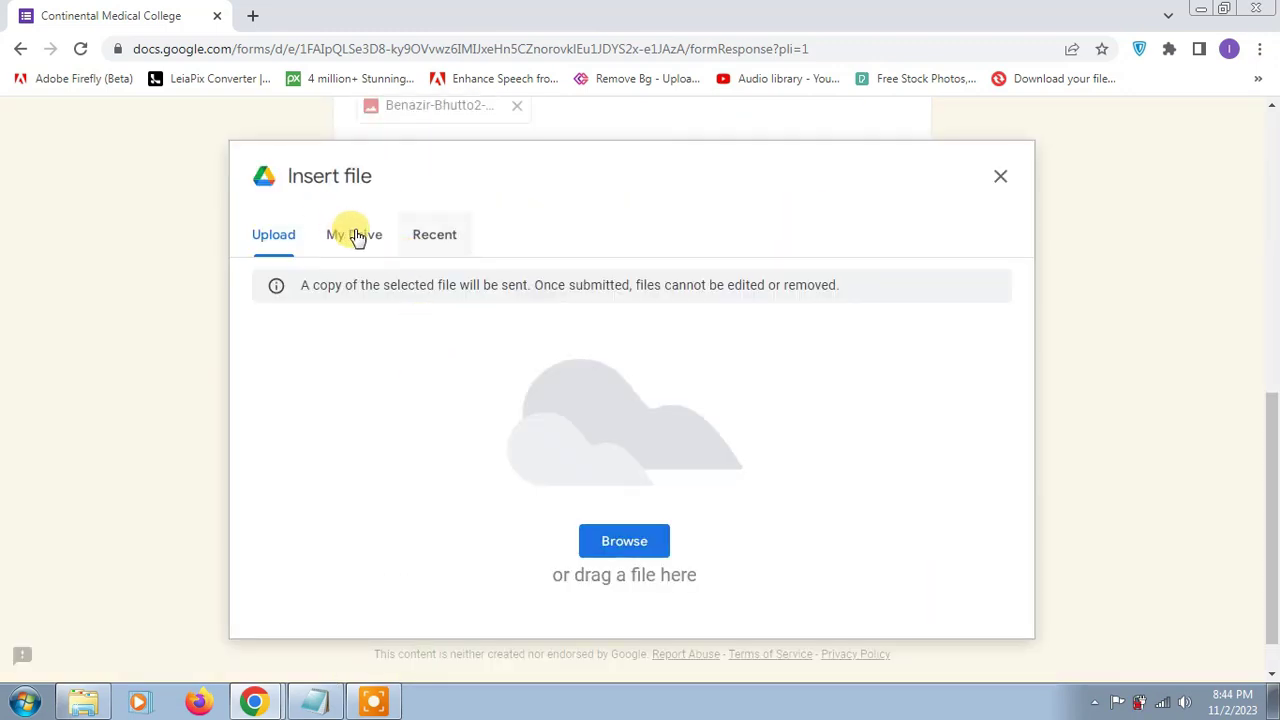
pyautogui.click(620, 545)
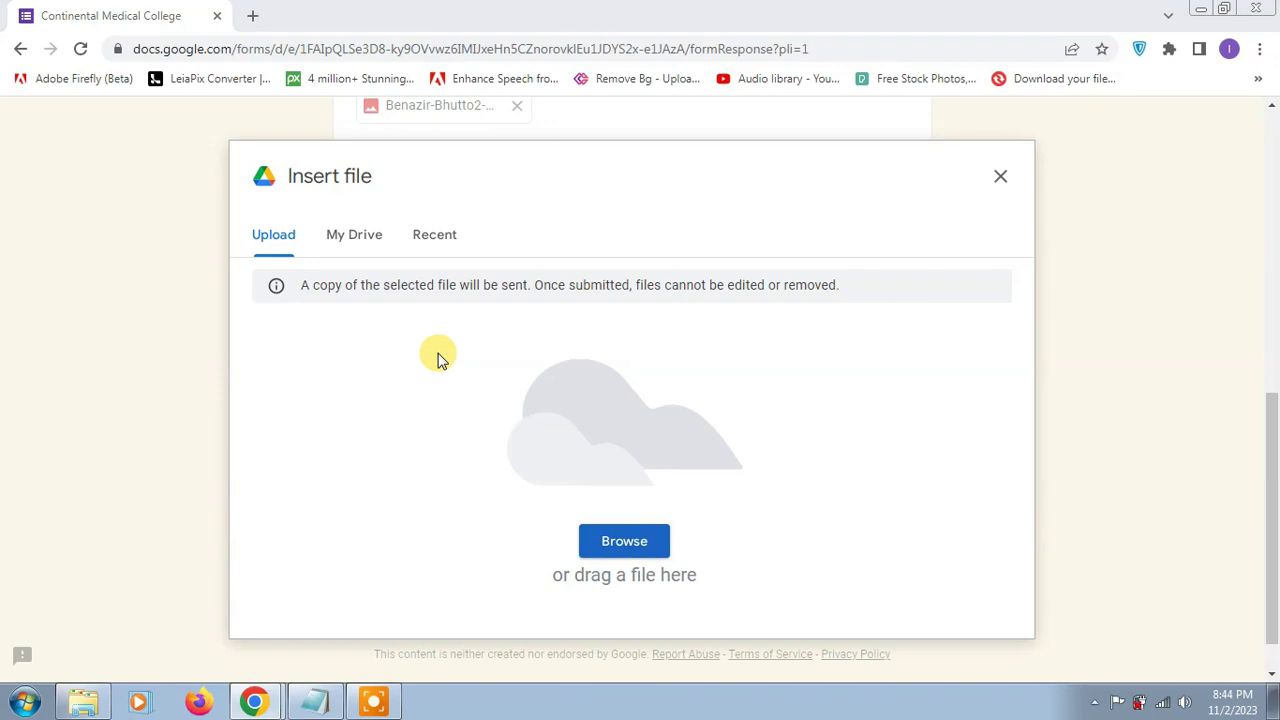
pyautogui.doubleClick(334, 135)
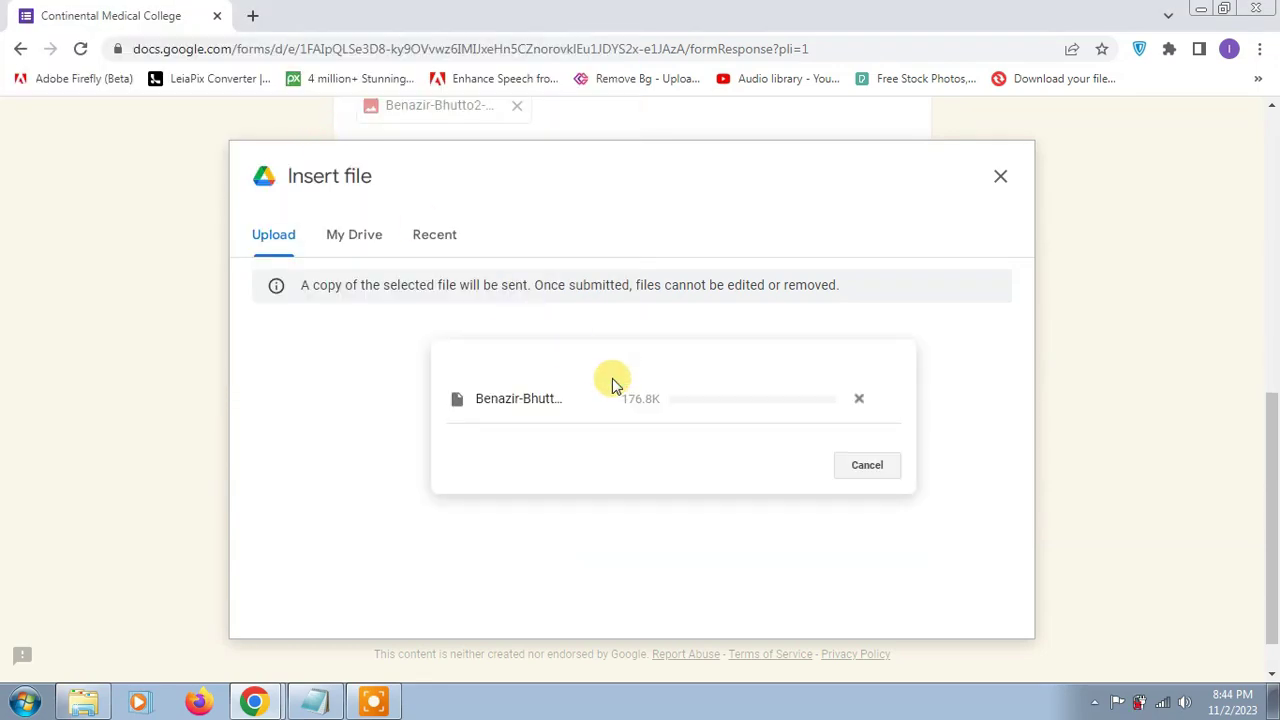
pyautogui.click(416, 386)
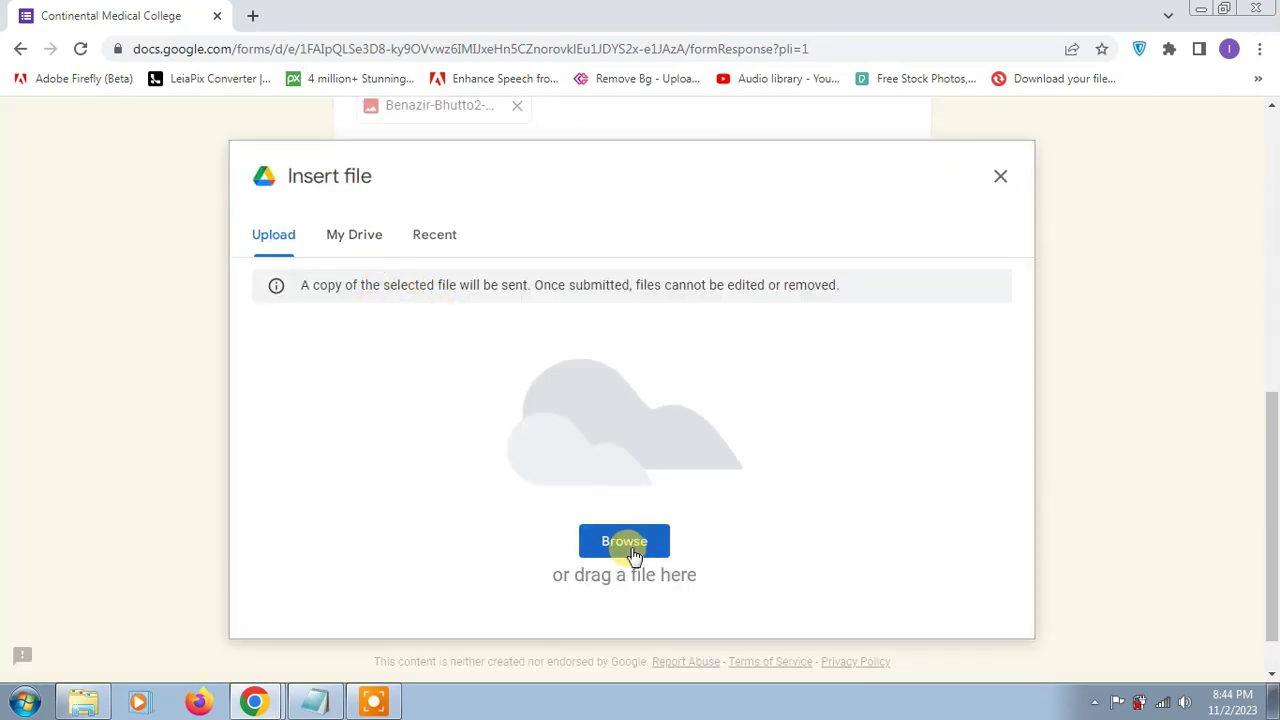
pyautogui.click(632, 552)
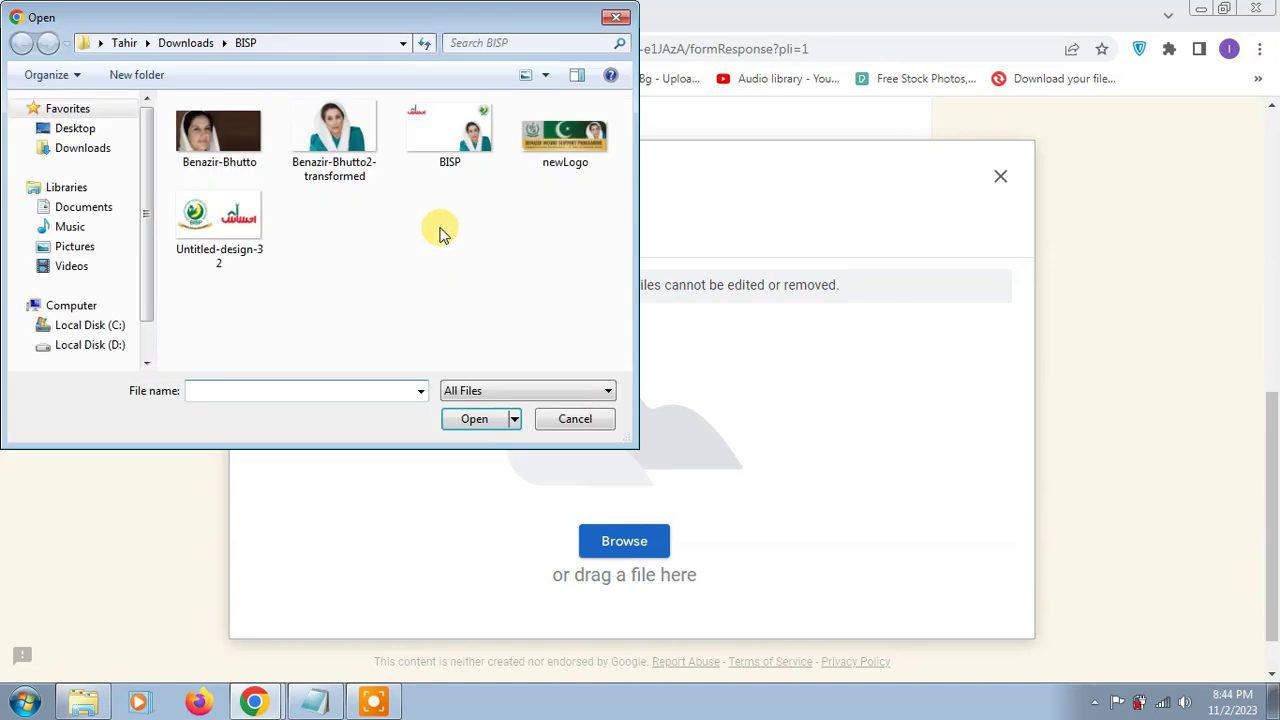
pyautogui.doubleClick(405, 145)
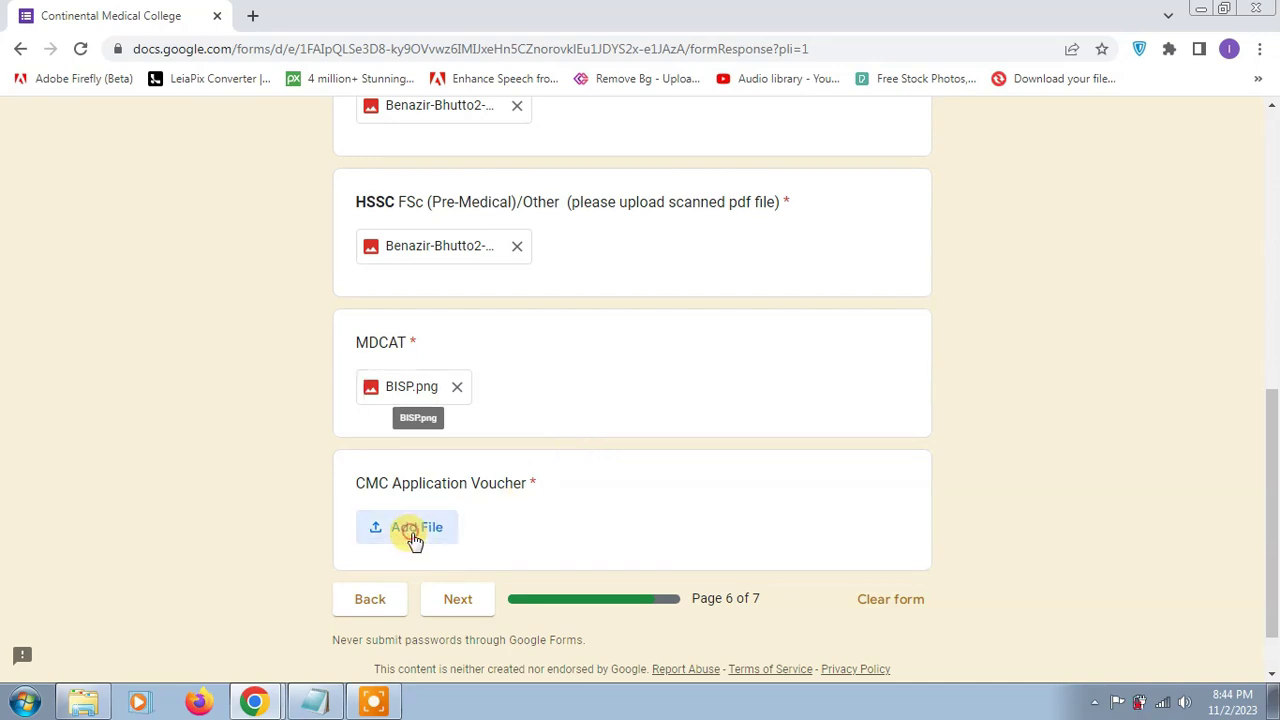
# Step: Upload Benazir-Bhutto2-transformed to CMC Application Voucher and continue to the Declaration page
pyautogui.click(413, 539)
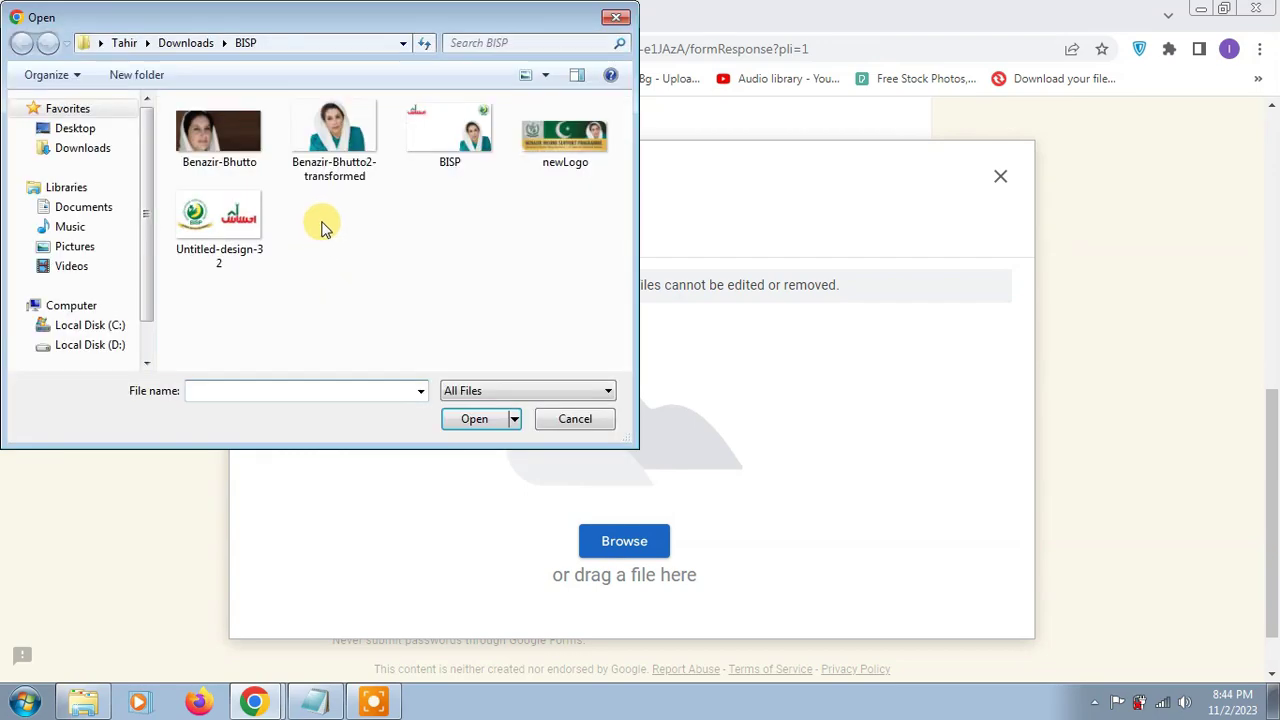
pyautogui.doubleClick(312, 132)
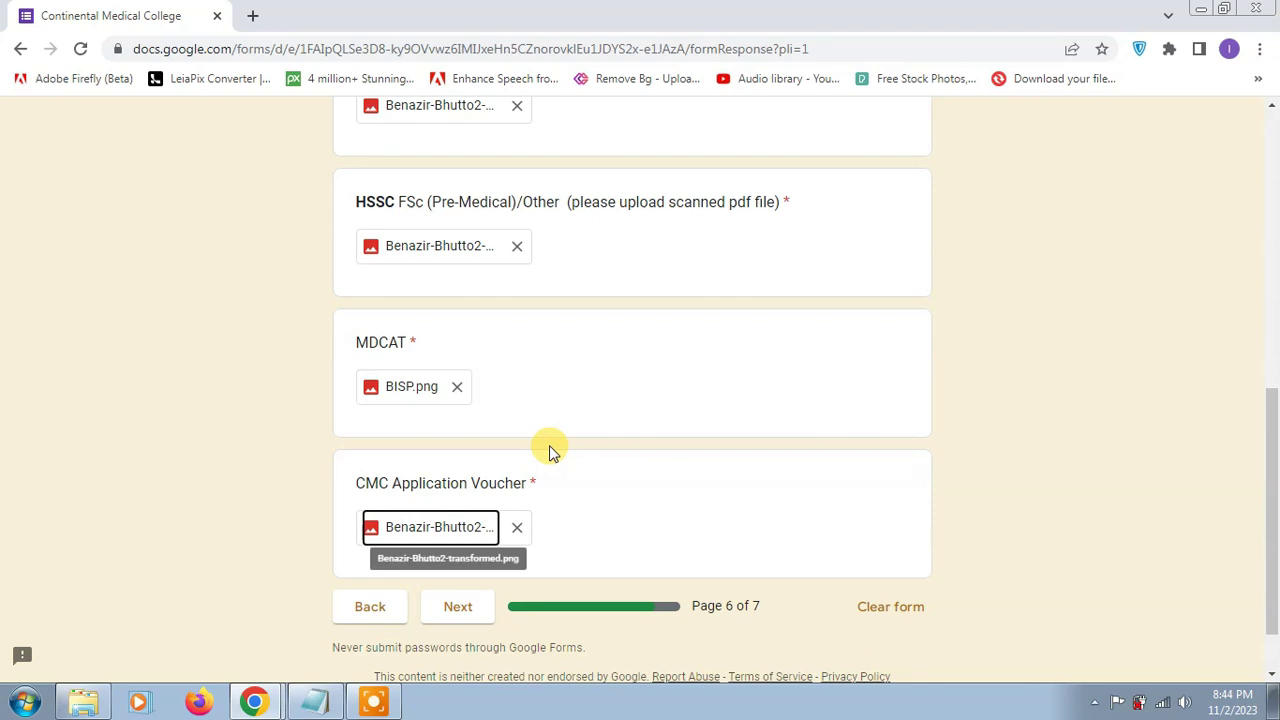
pyautogui.click(457, 612)
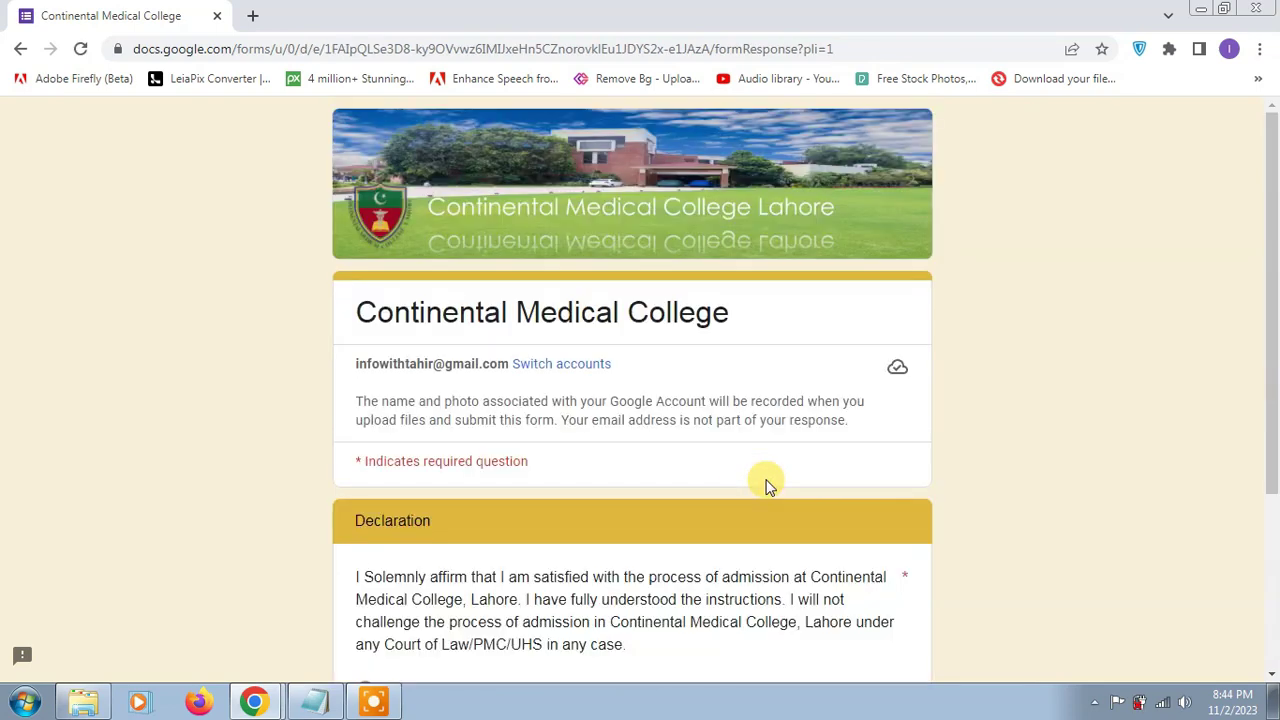
# Step: Scroll down page 7 to bring the Declaration's Agreed/Disagreed choices and Submit button into view
pyautogui.scroll(-1, 766, 486)
pyautogui.scroll(-2, 425, 456)
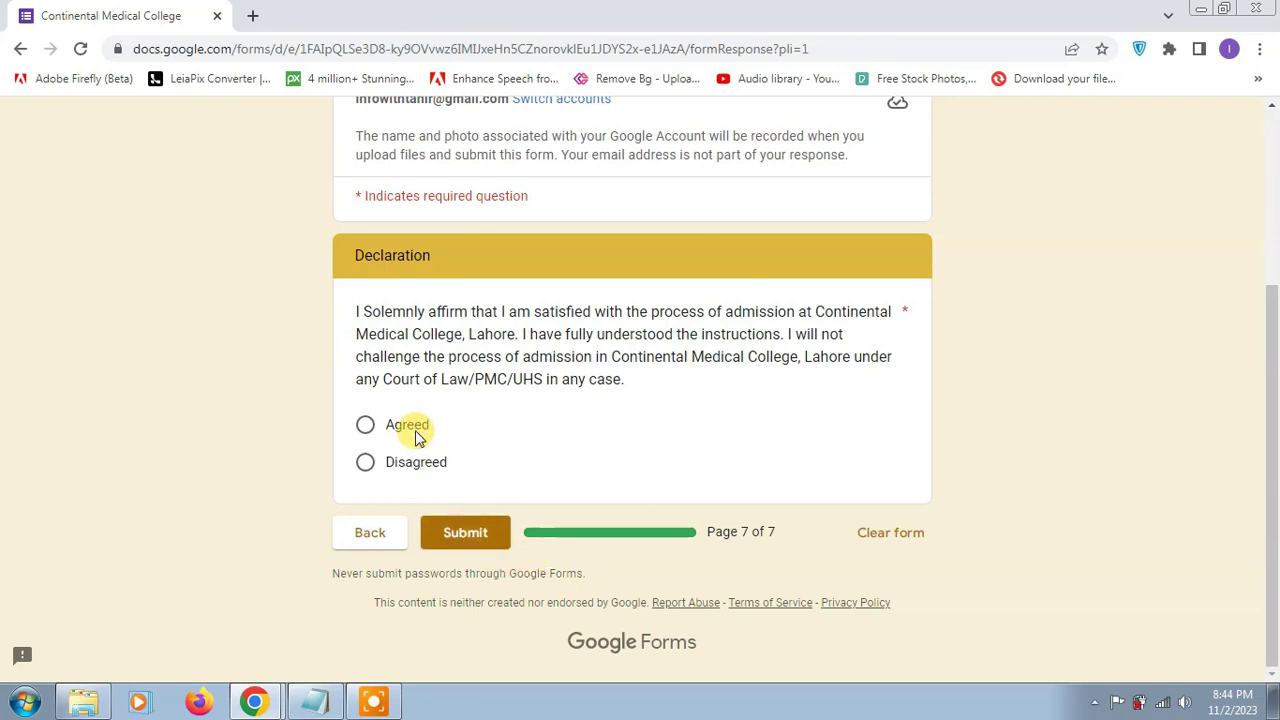
pyautogui.moveTo(703, 537); pyautogui.dragTo(787, 536)
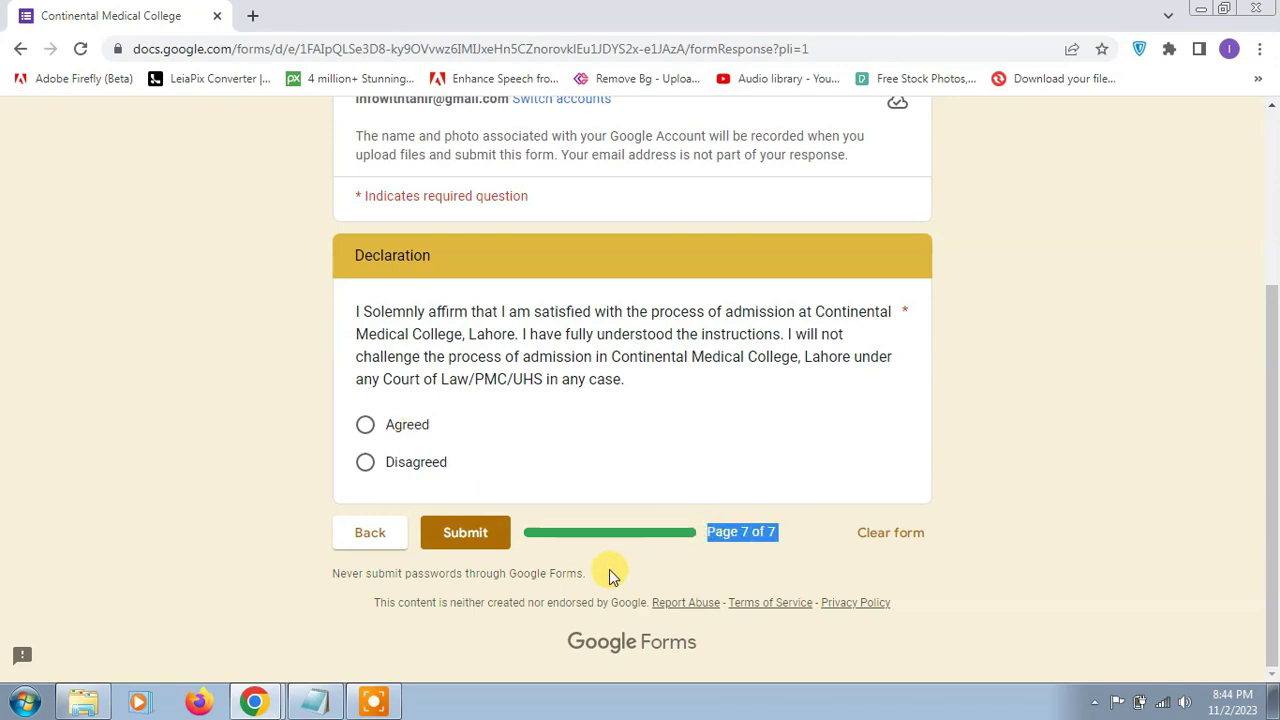